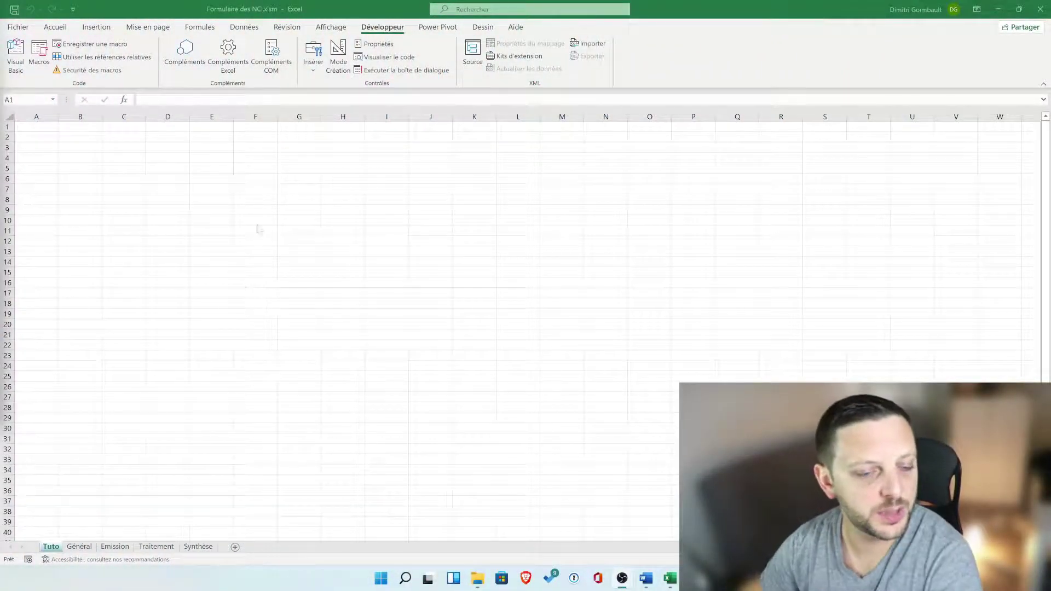
- Open the Visual Basic editor from the Développeur tab
click(55, 27)
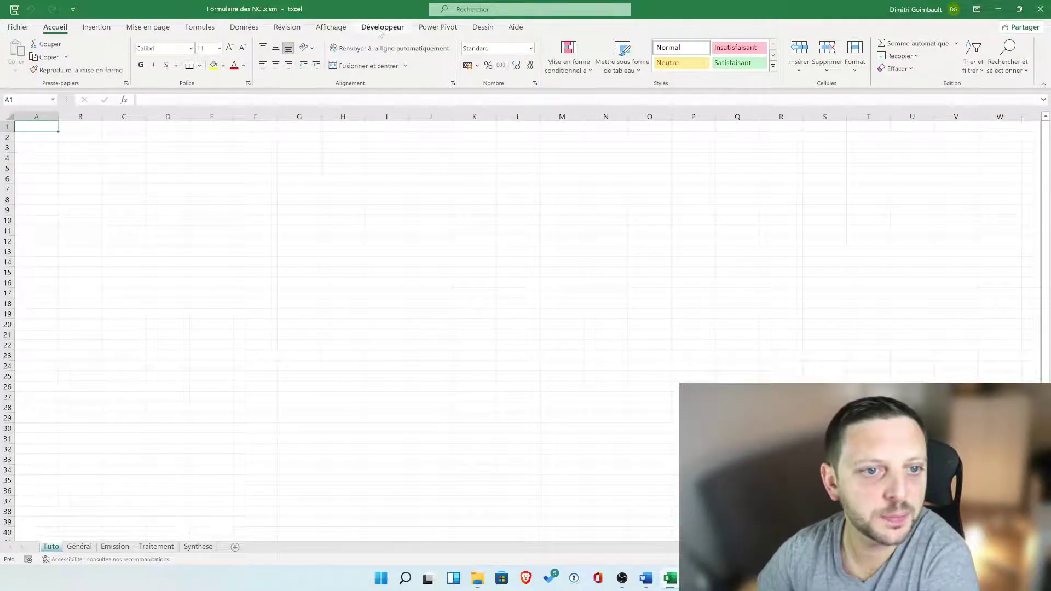
click(379, 32)
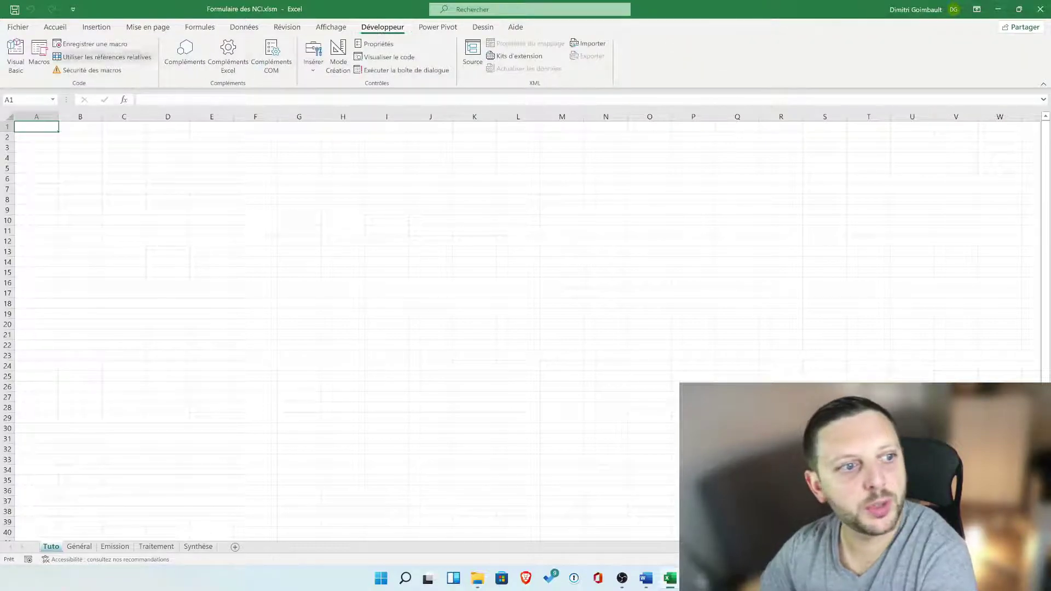
click(15, 52)
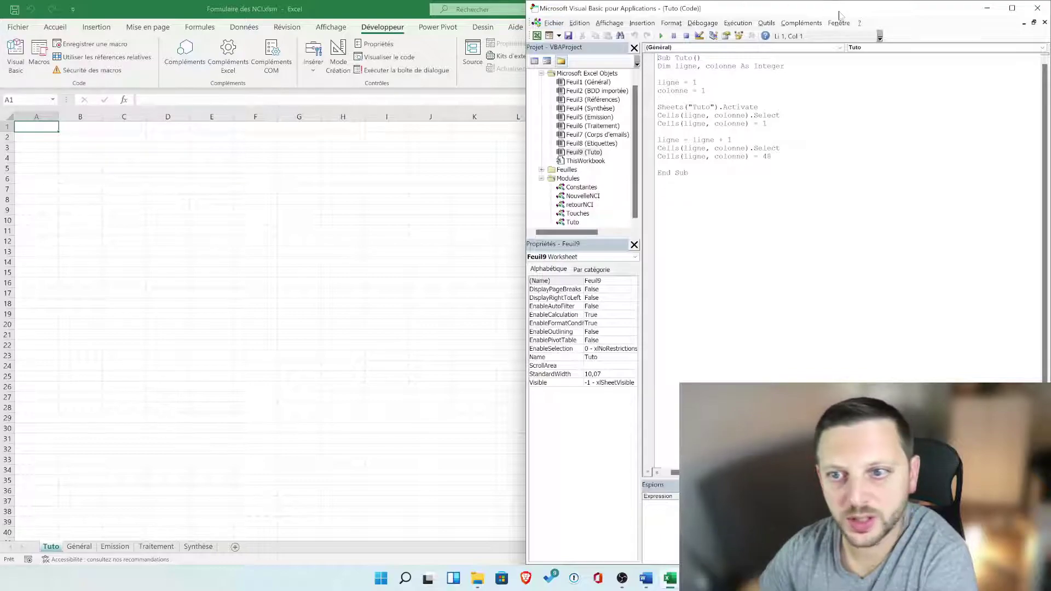
- Resize the editor and enlarge the Project and Properties panes so the full tree shows beside Excel
drag(840, 15, 513, 0)
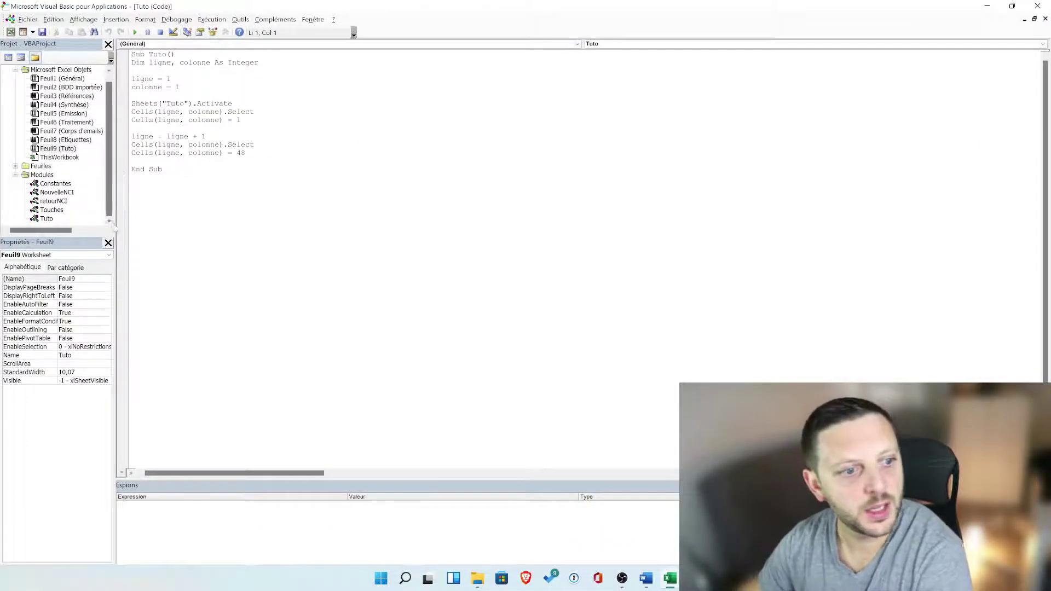
drag(115, 243, 144, 243)
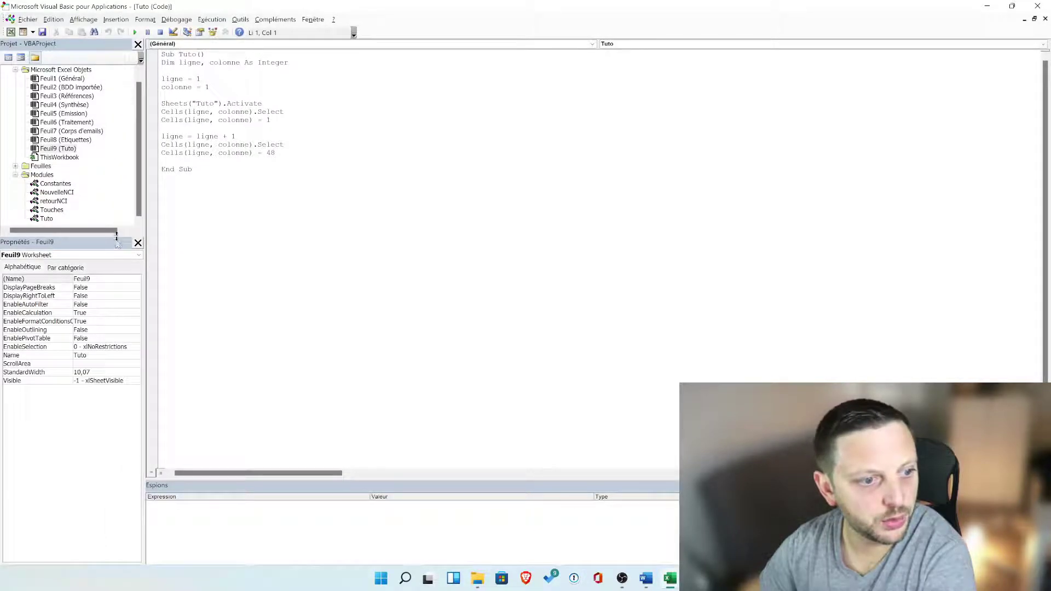
click(116, 236)
drag(110, 236, 110, 276)
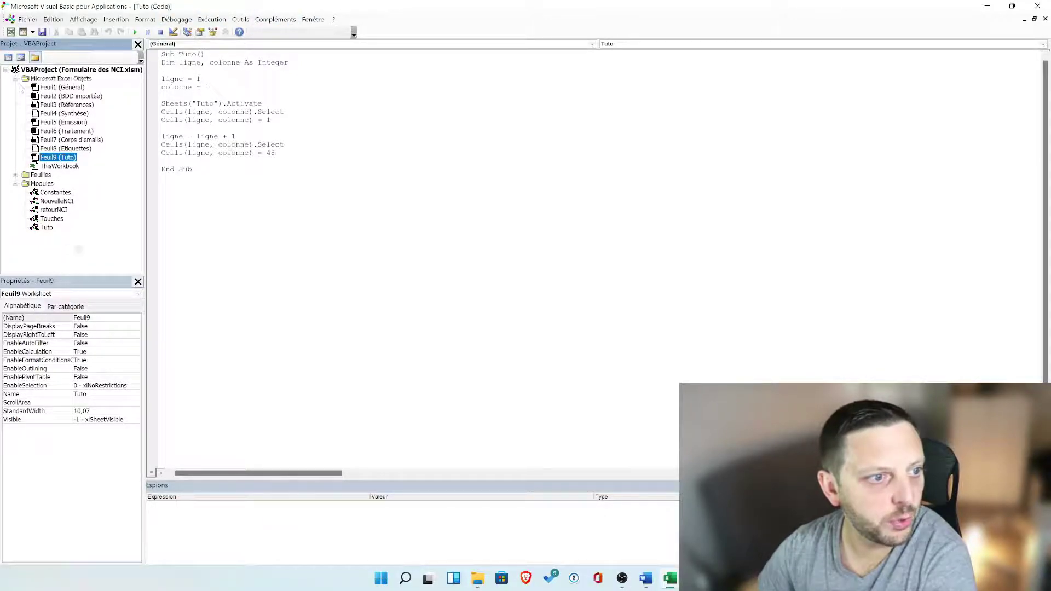
click(63, 88)
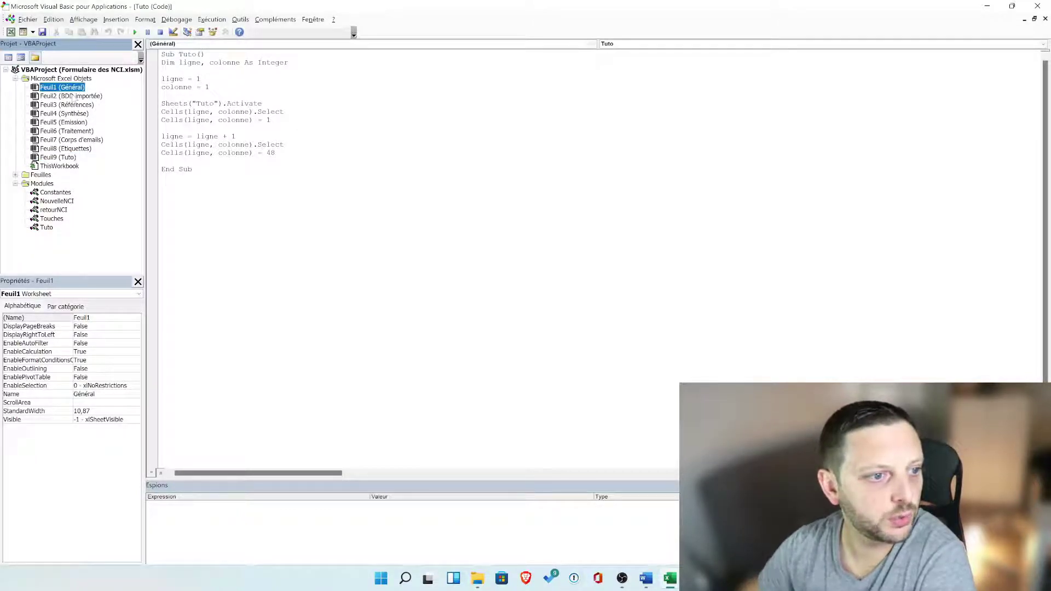
mouse_move(181, 6)
mouse_down()
mouse_move(443, 86)
mouse_move(552, 28)
mouse_up()
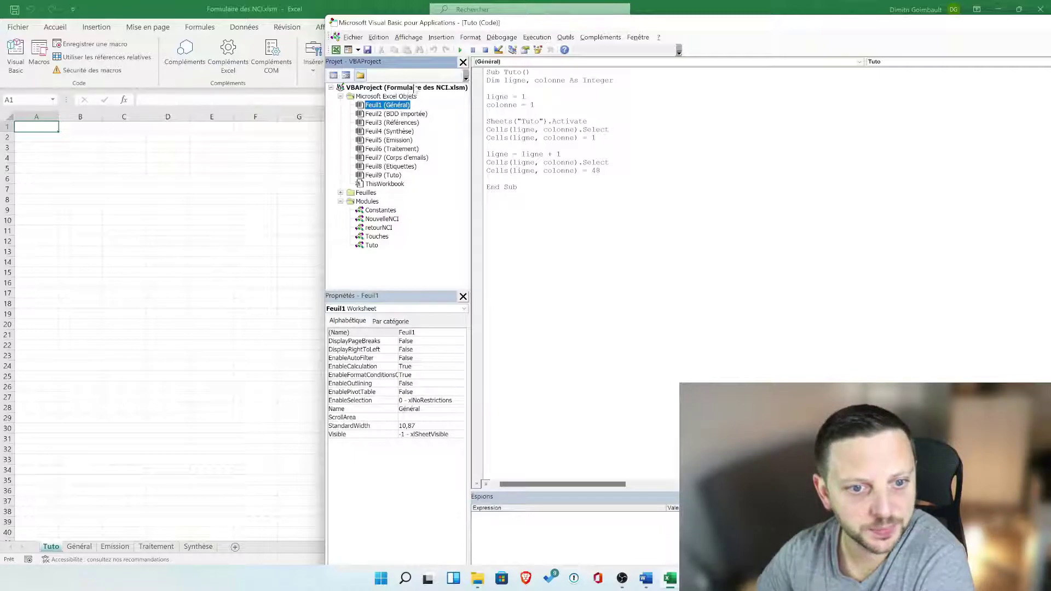
- Maximize the editor, expand Feuilles to open the Formulaire form, then select the Constantes module
double_click(621, 22)
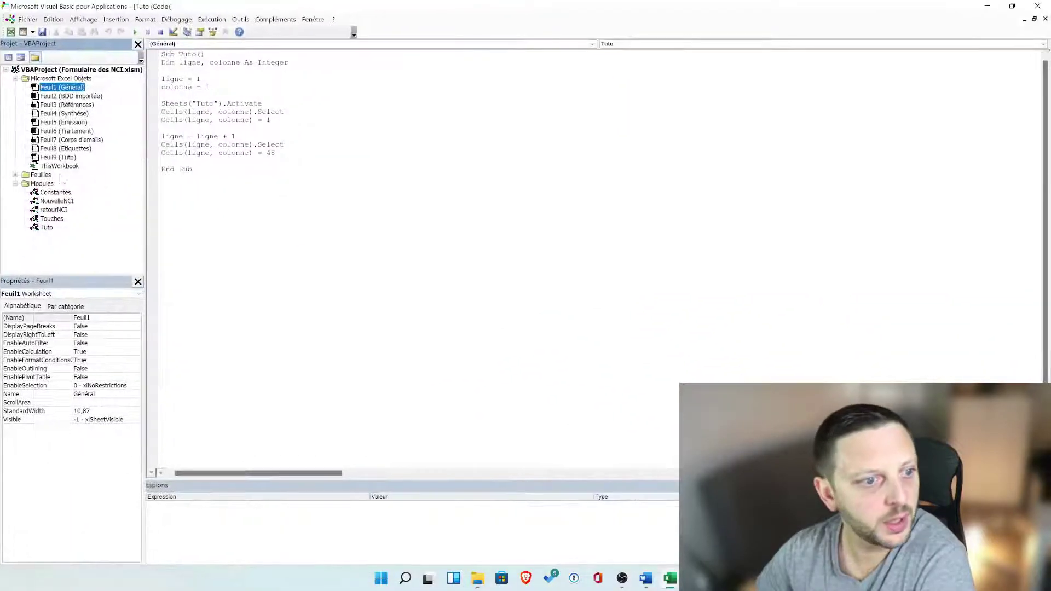
click(16, 174)
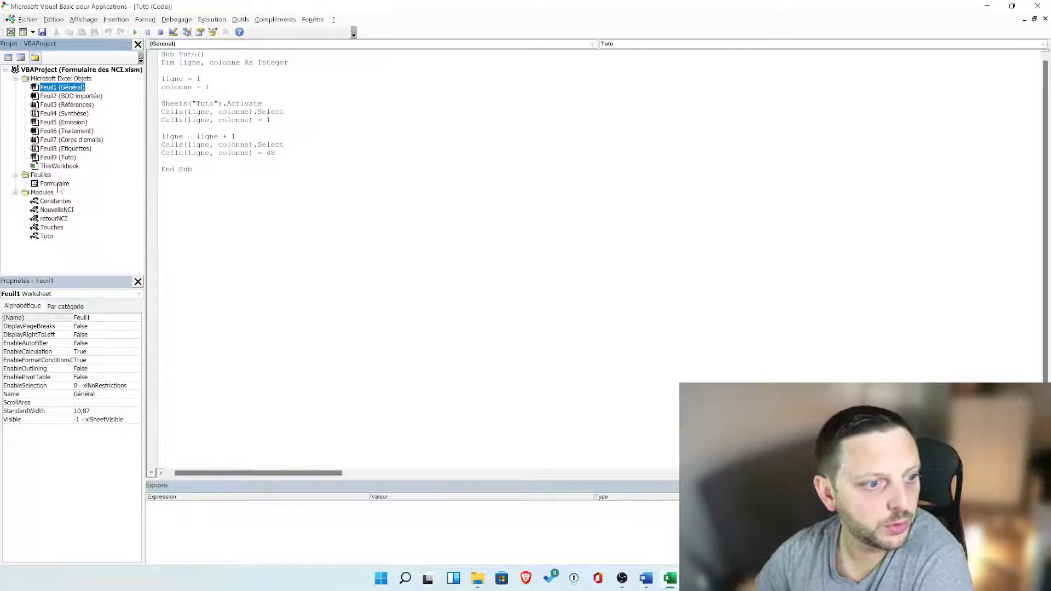
double_click(58, 185)
click(41, 176)
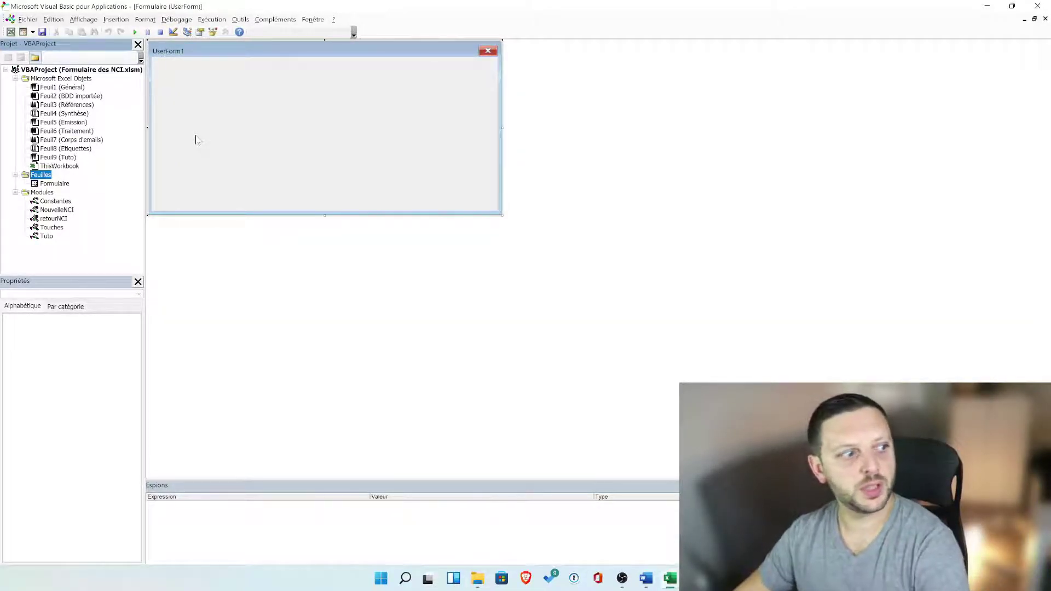
click(62, 184)
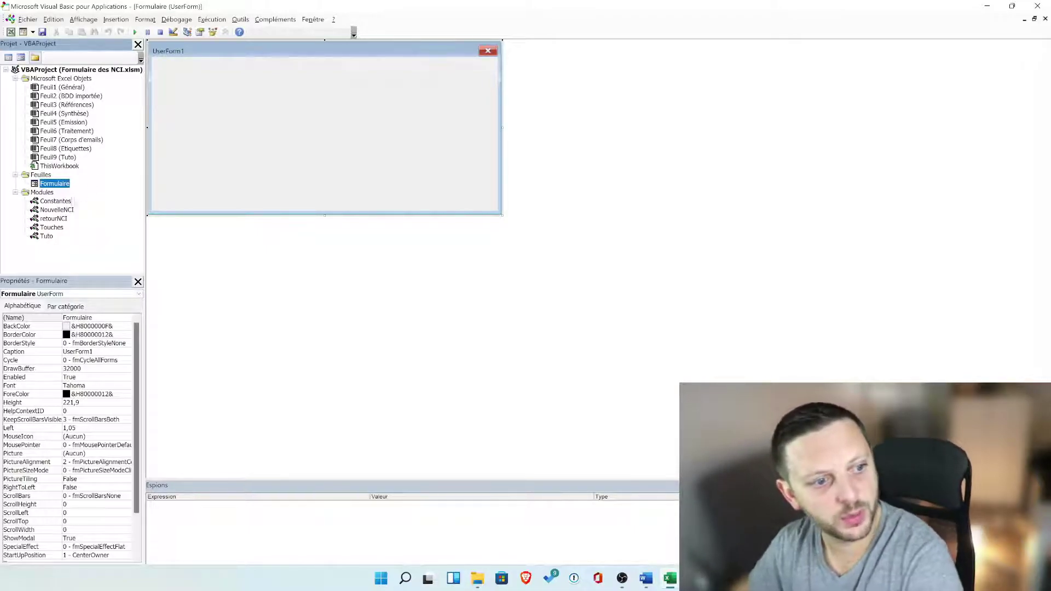
click(56, 201)
- Open the NouvelleNCI module's code, scroll through it, and snap the editor to the right half
double_click(56, 201)
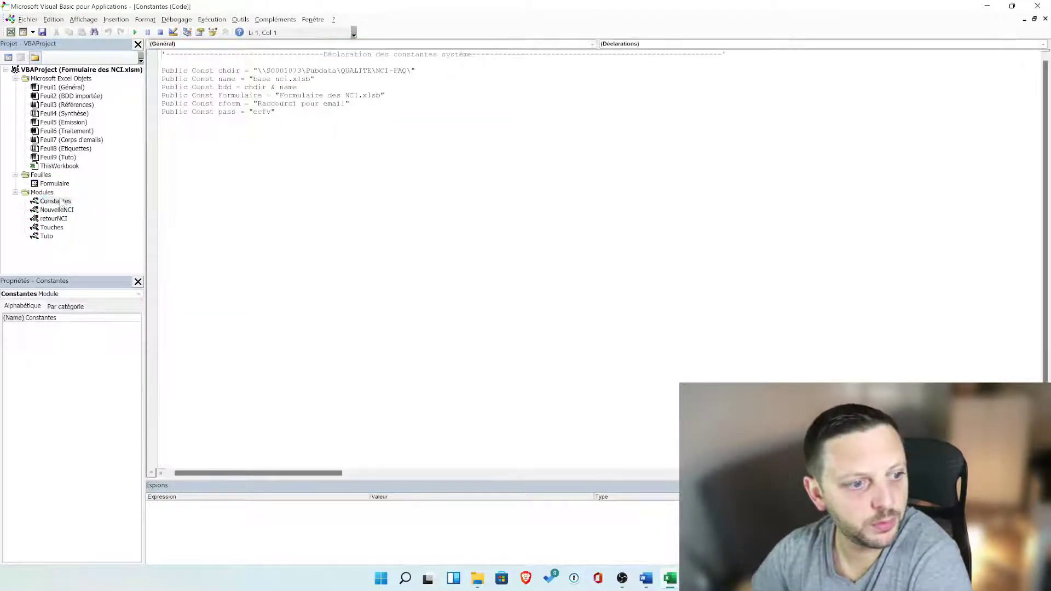
double_click(65, 213)
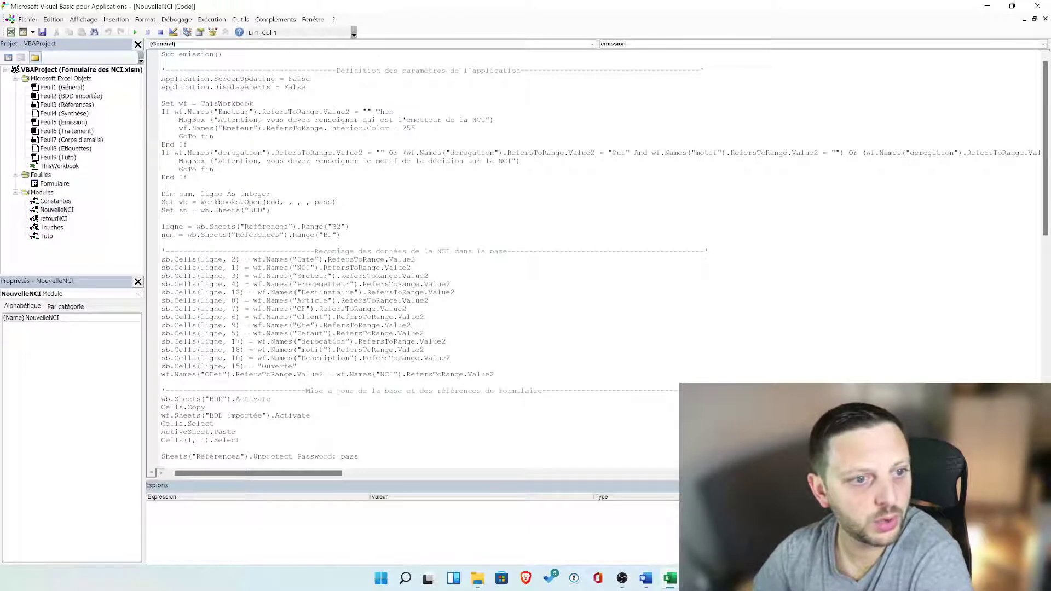
scroll(602, 258, down, 6)
scroll(602, 258, down, 4)
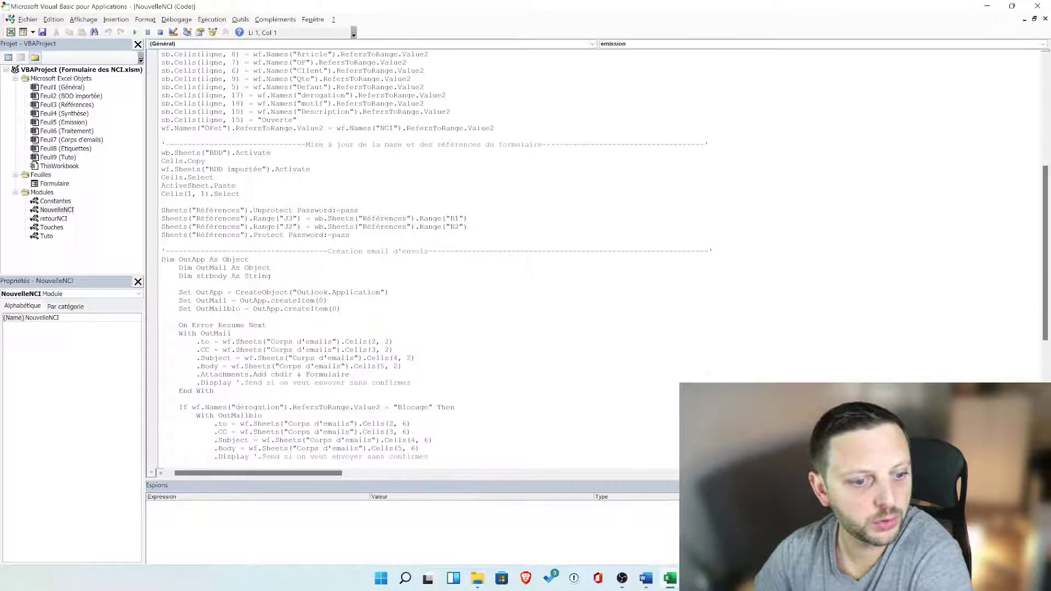
scroll(602, 257, up, 4)
scroll(602, 257, up, 7)
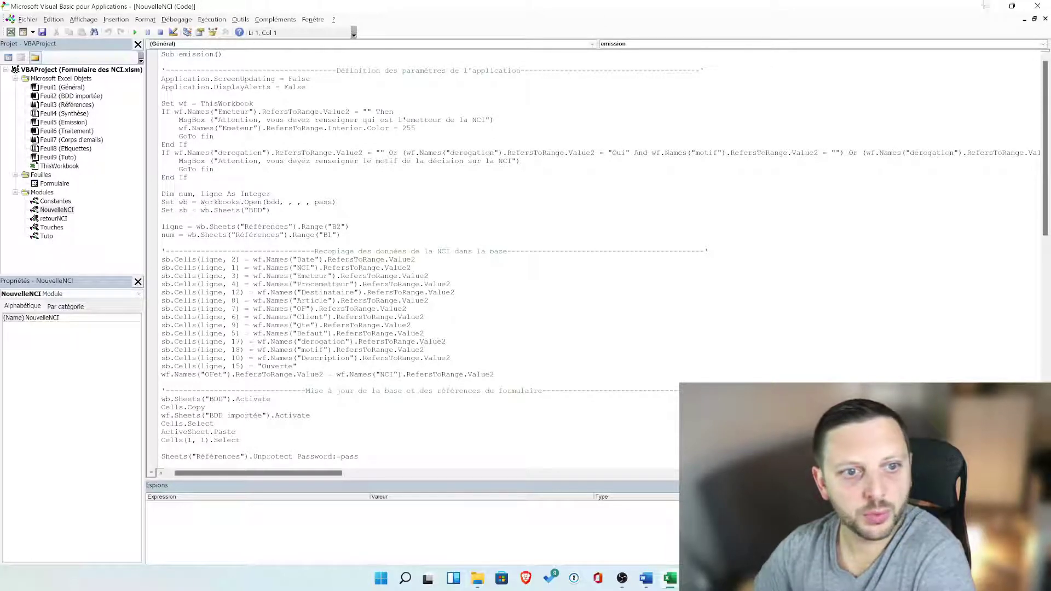
mouse_move(1011, 6)
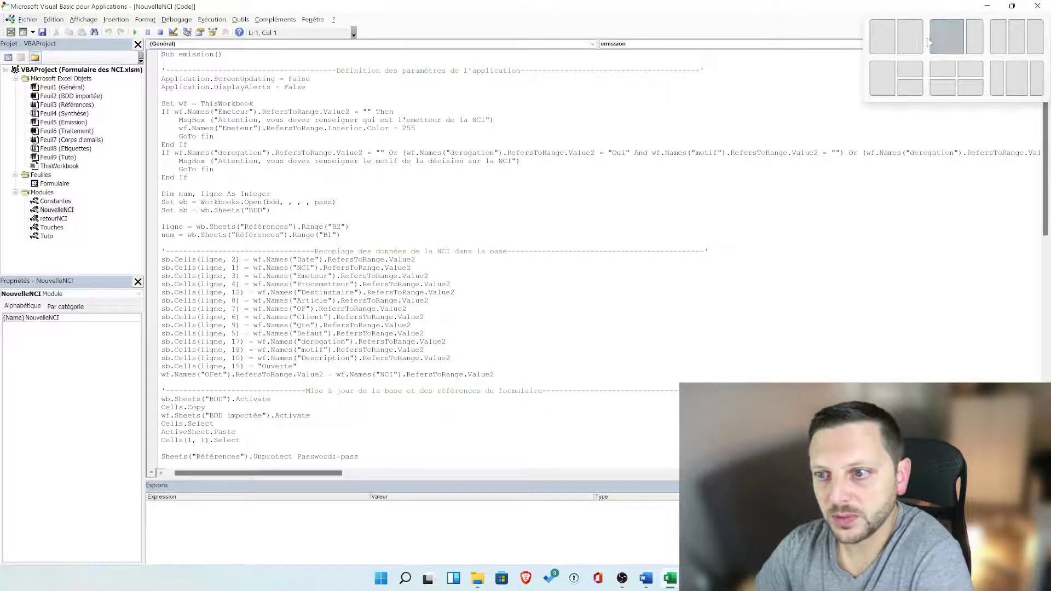
click(910, 38)
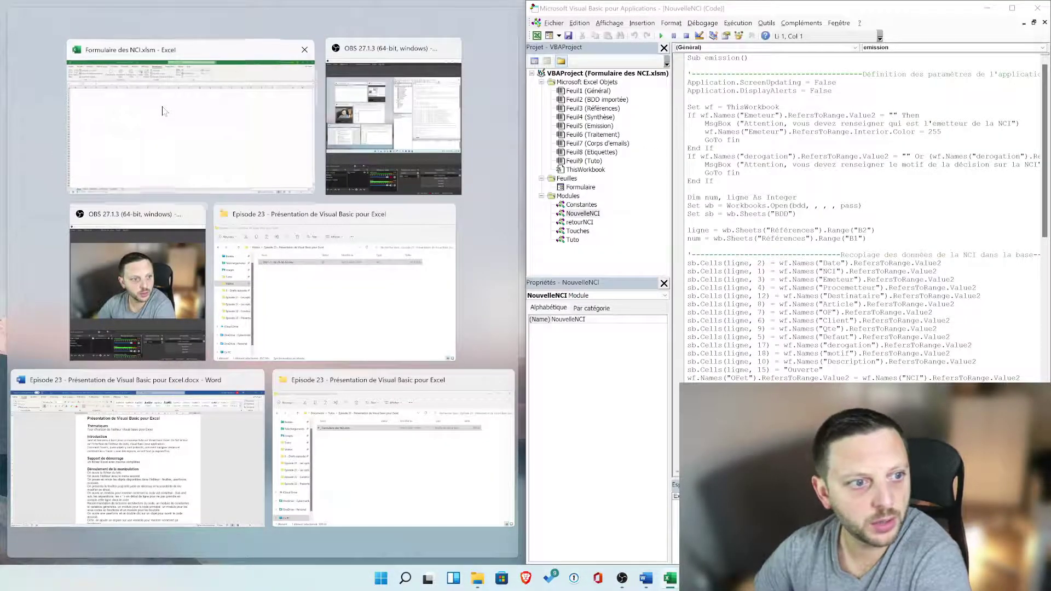
- Snap Excel to the left half beside the editor and reopen the Constantes module's code
click(162, 110)
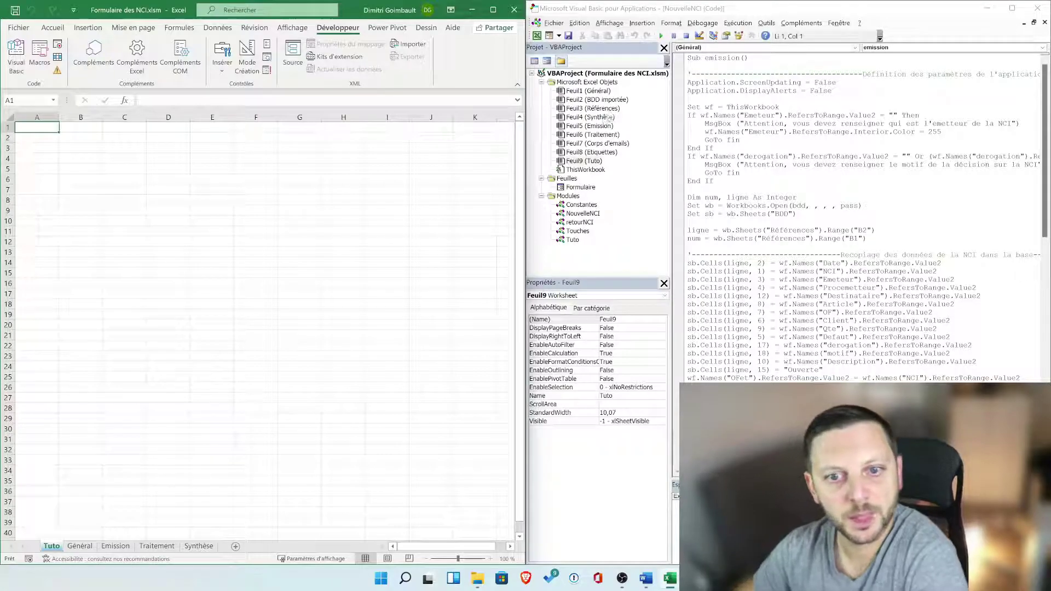
double_click(591, 91)
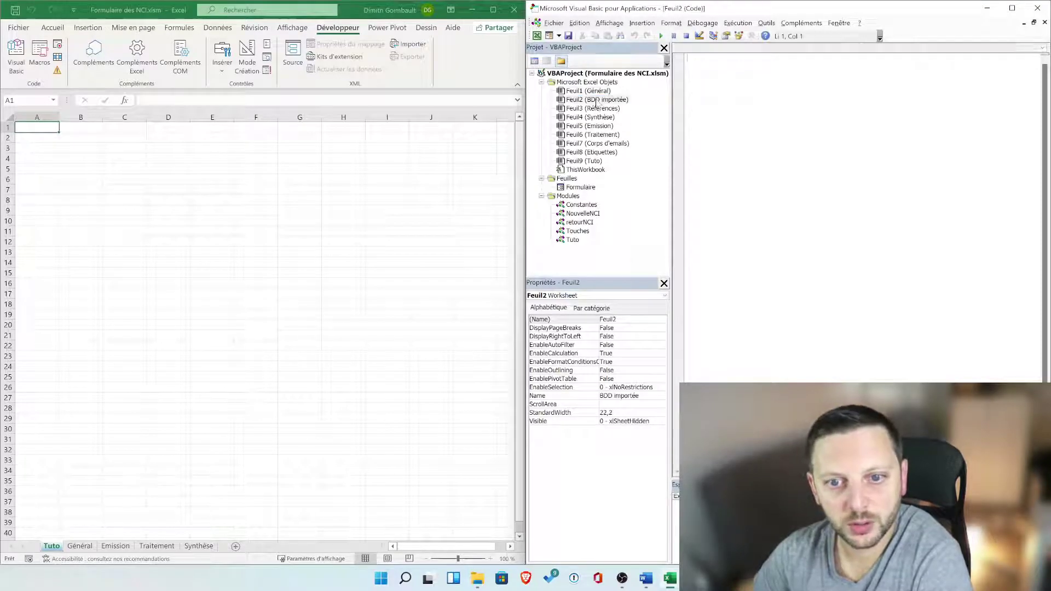
double_click(581, 204)
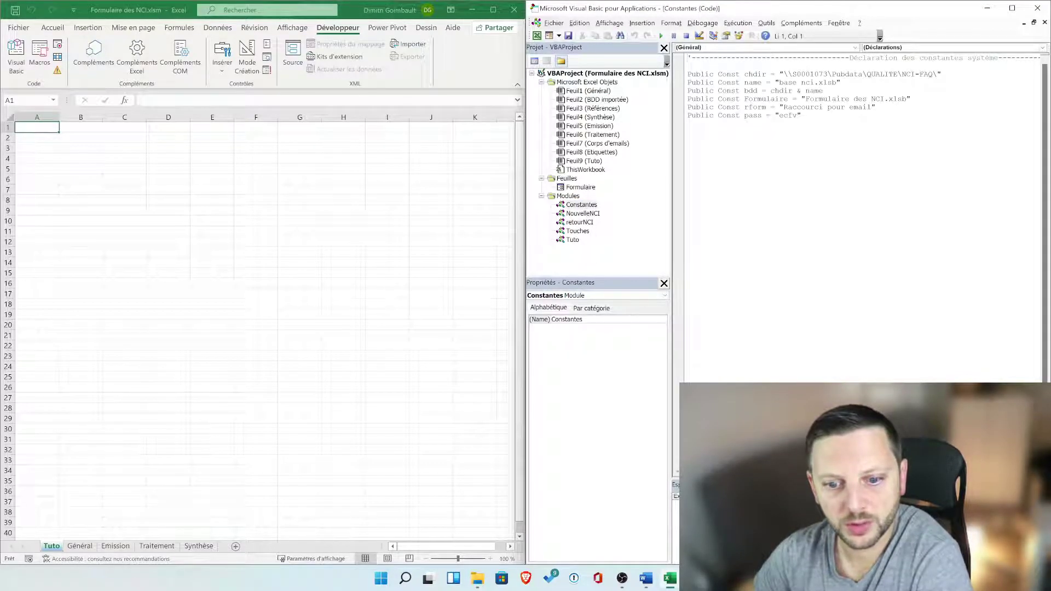
- Rename the Constantes module to Consts through its (Name) property
key(F4)
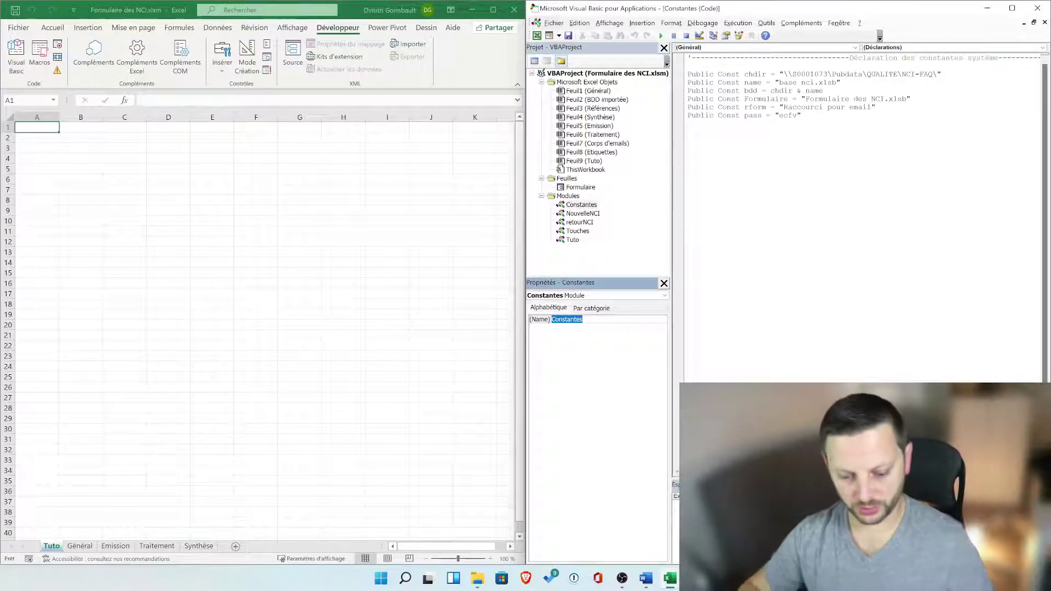
text(Consts)
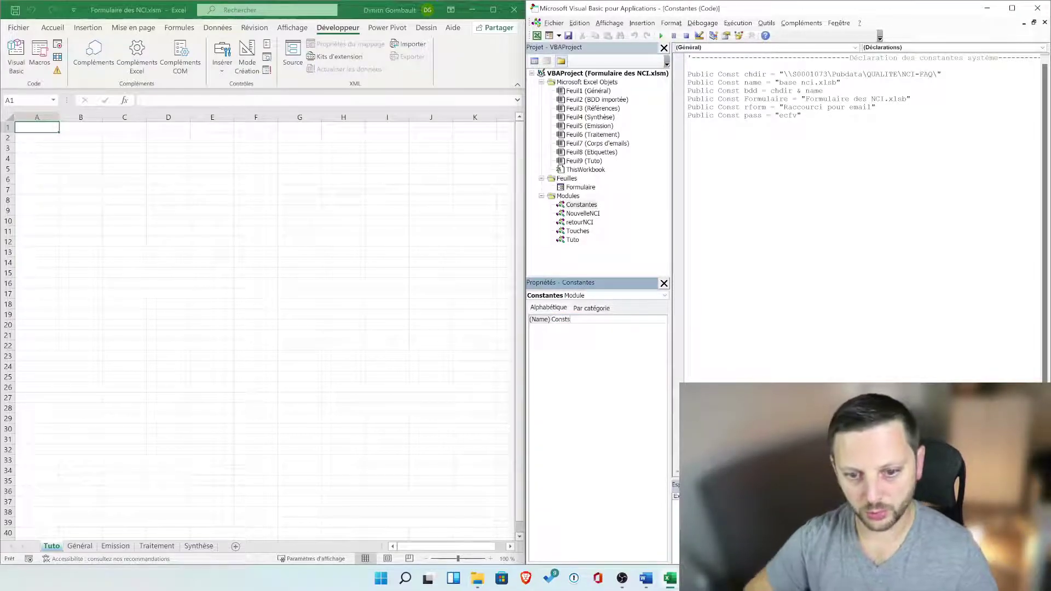
key(Return)
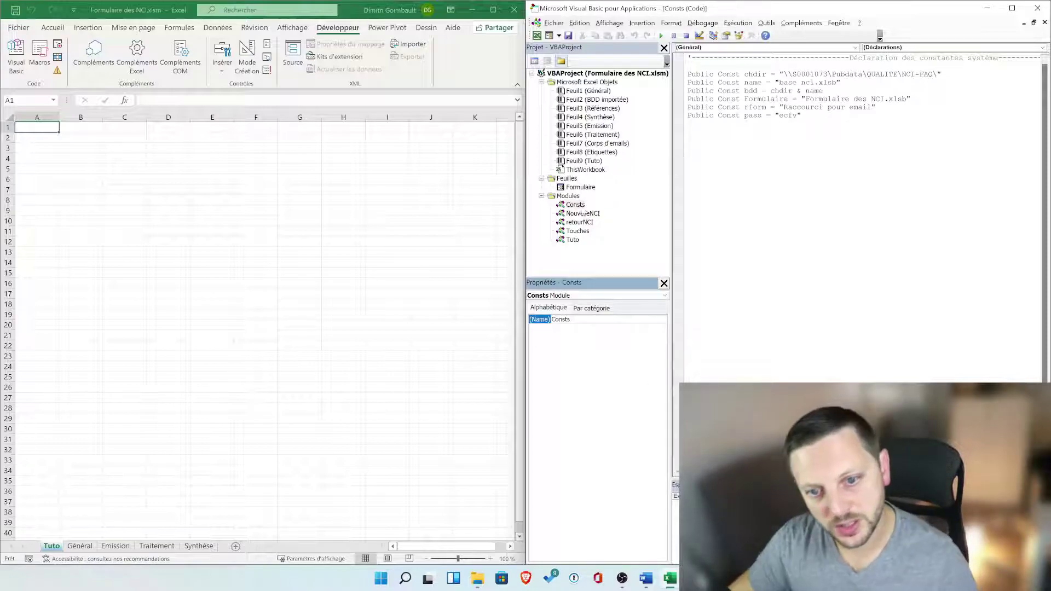
- Rename the Formulaire user form to TUTOYT after 'Tuto YT' is rejected as invalid
click(582, 188)
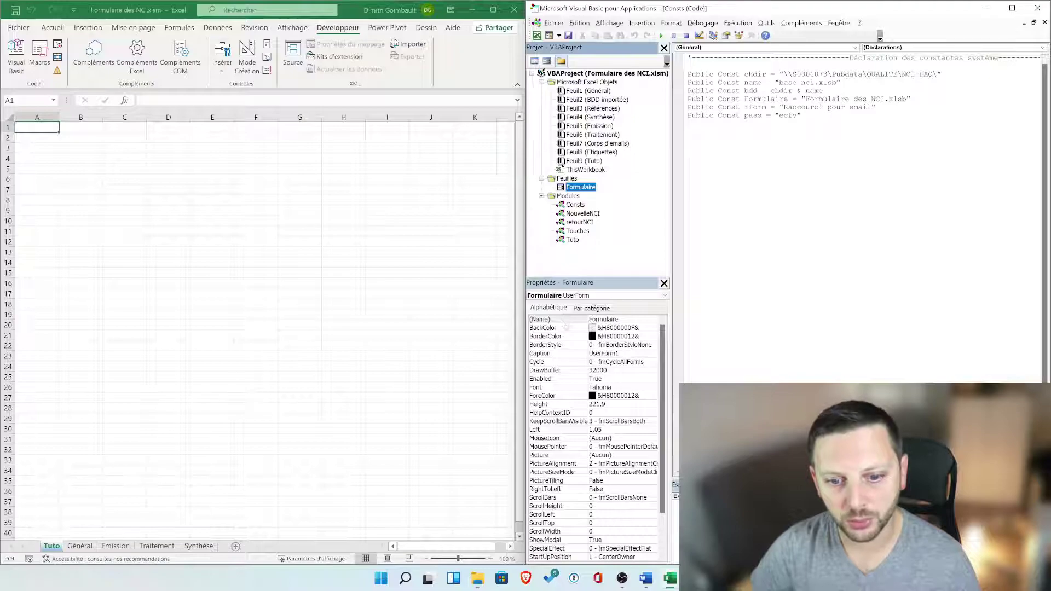
key(F4)
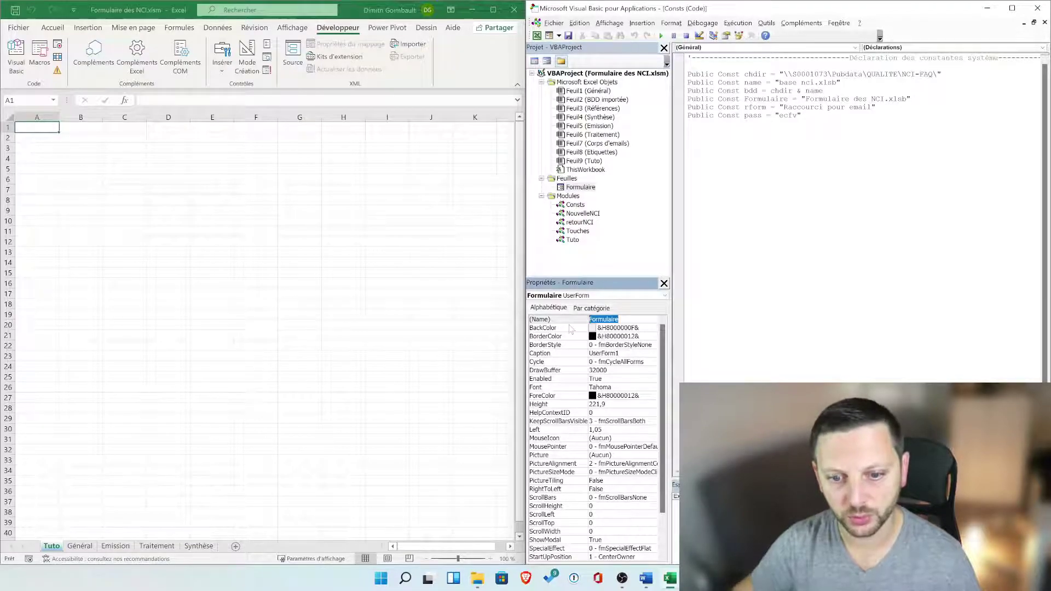
text(Tuto)
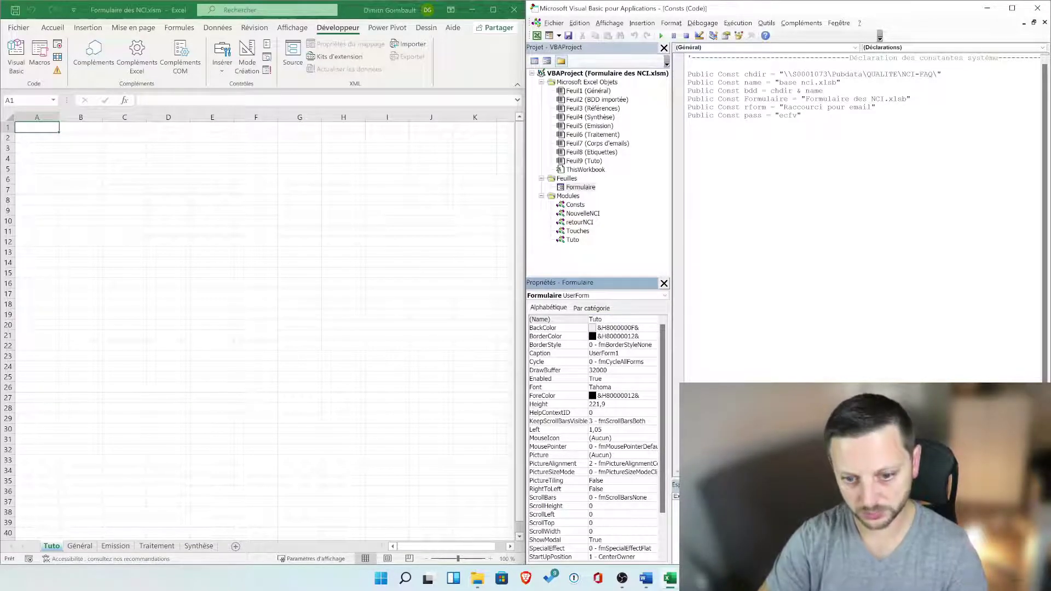
text( YT)
key(Return)
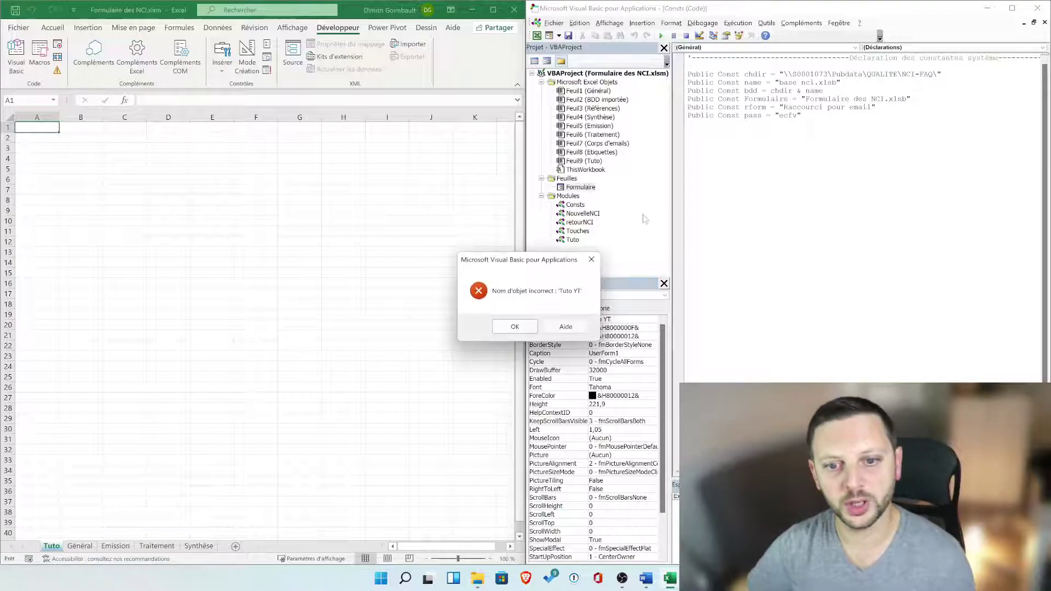
click(514, 327)
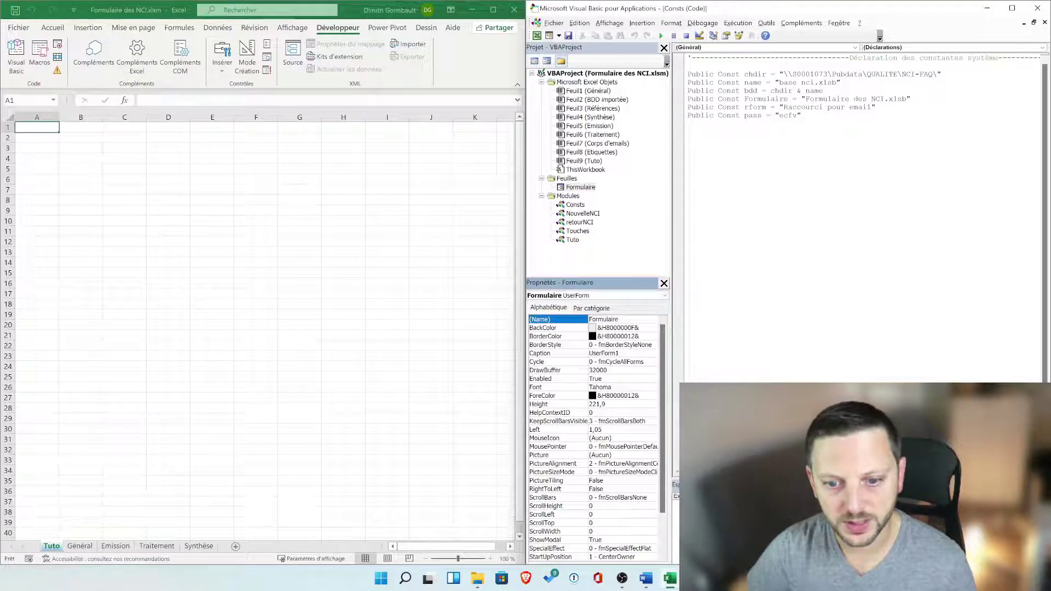
text(TUTOYT)
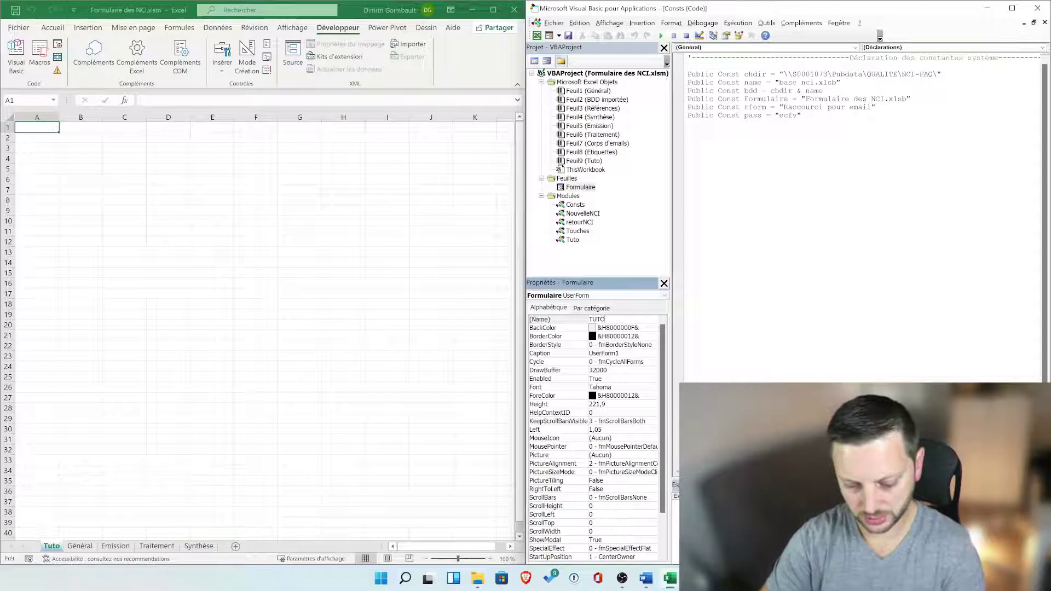
click(711, 142)
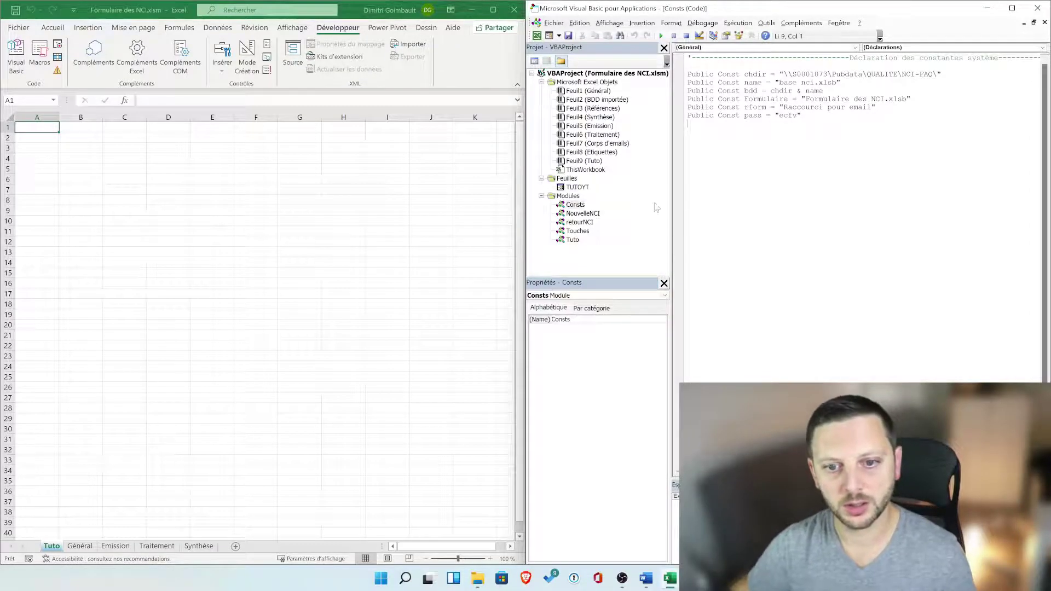
click(577, 189)
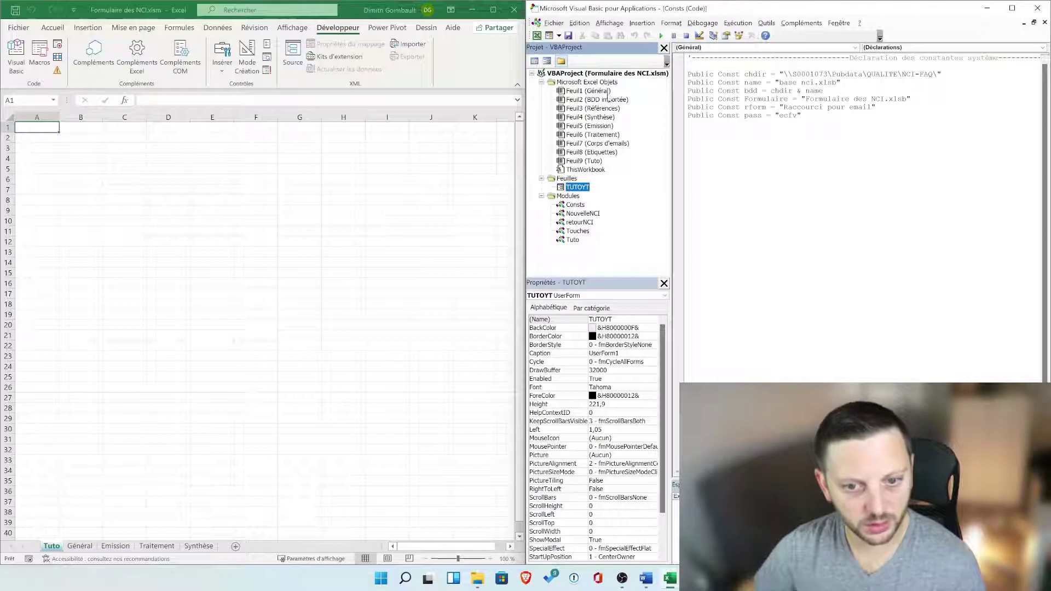
- Set the Etiquettes sheet's (Feuil8) Visible property to -1 - xlSheetVisible
double_click(600, 91)
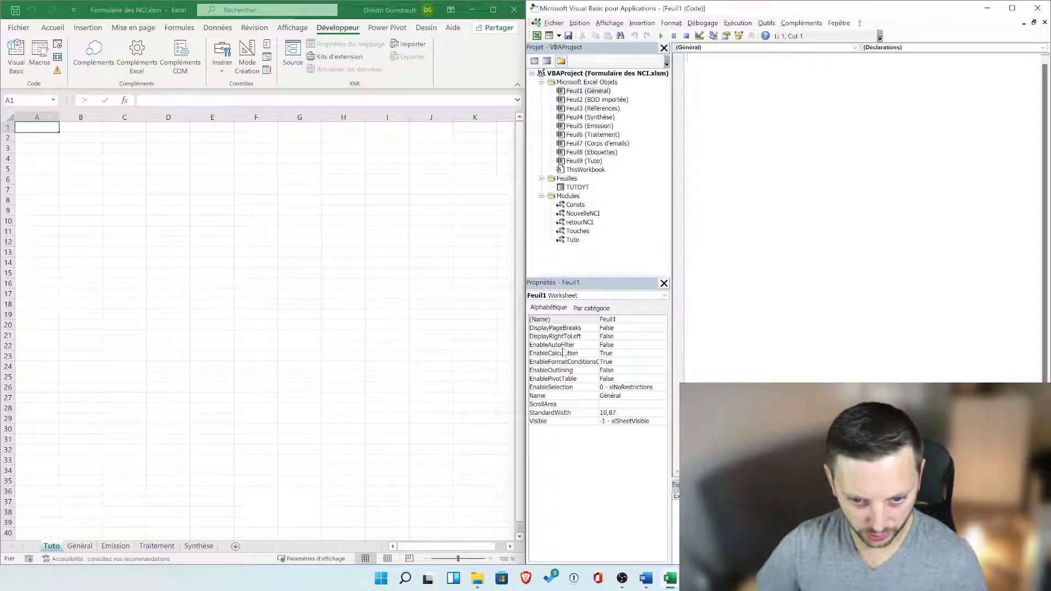
click(579, 422)
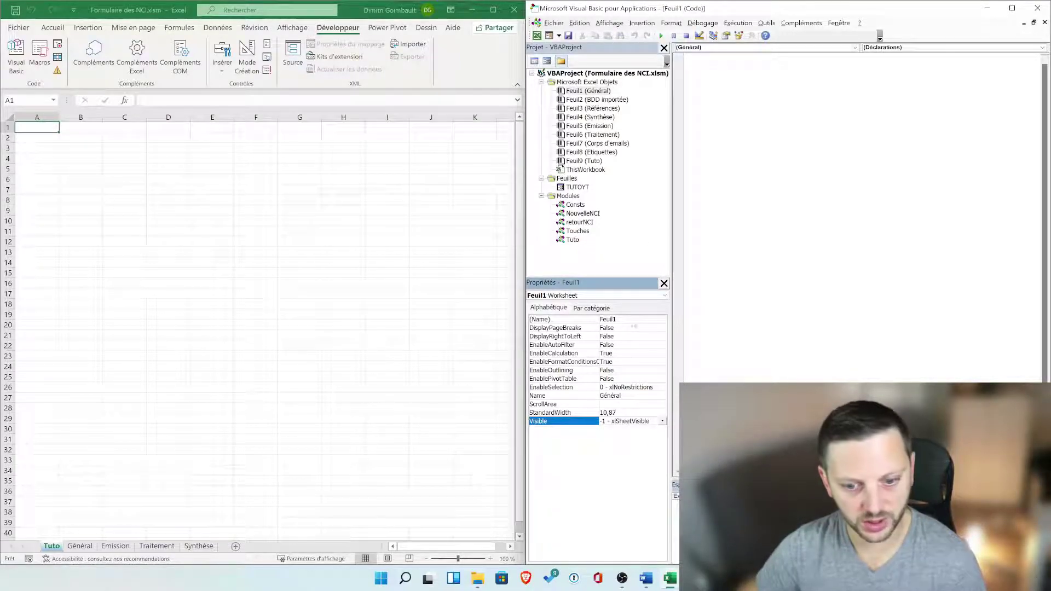
double_click(601, 152)
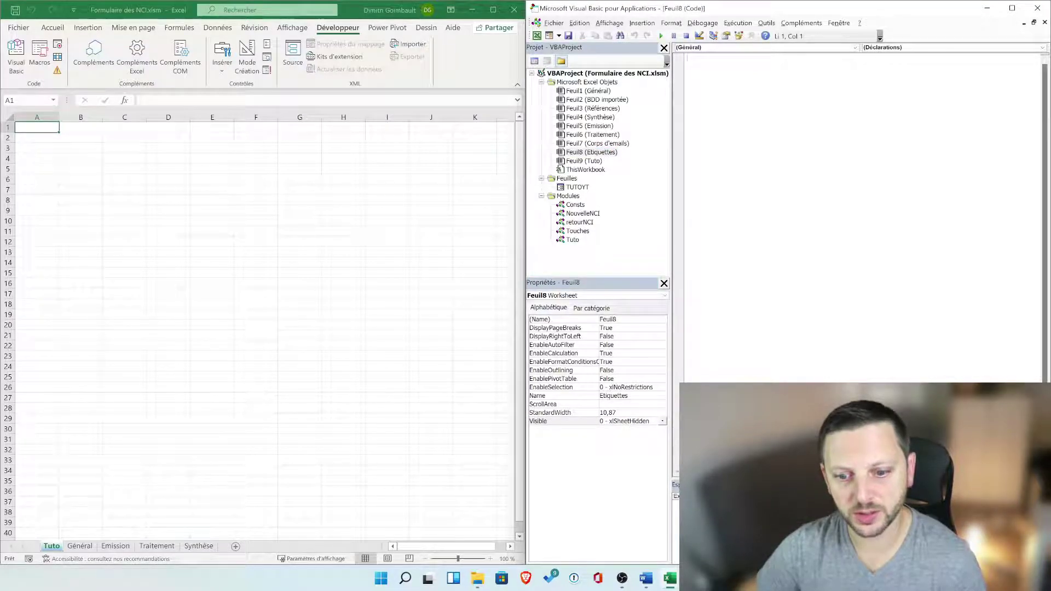
click(662, 421)
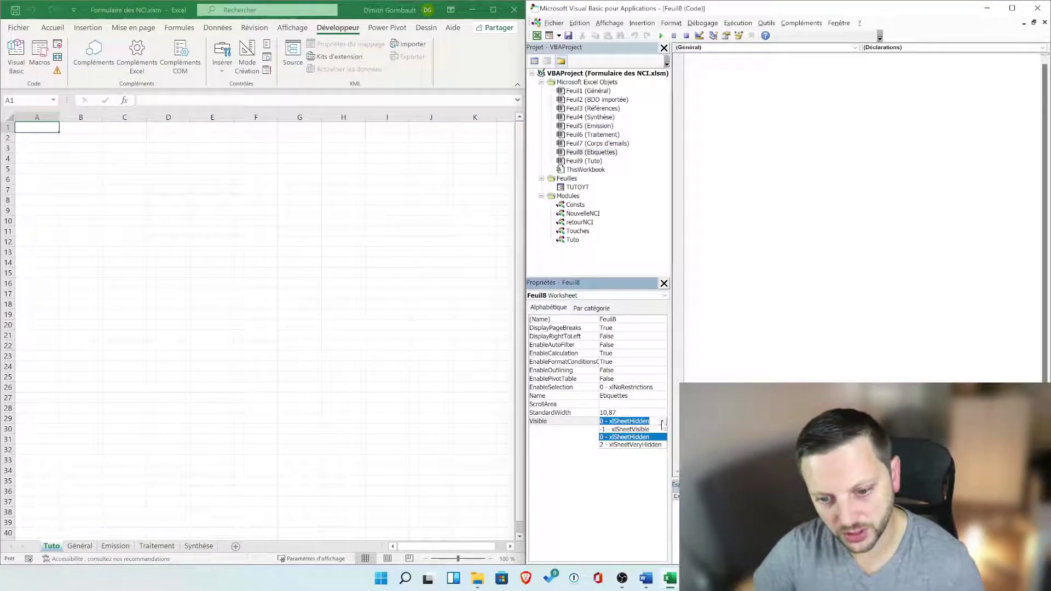
click(646, 429)
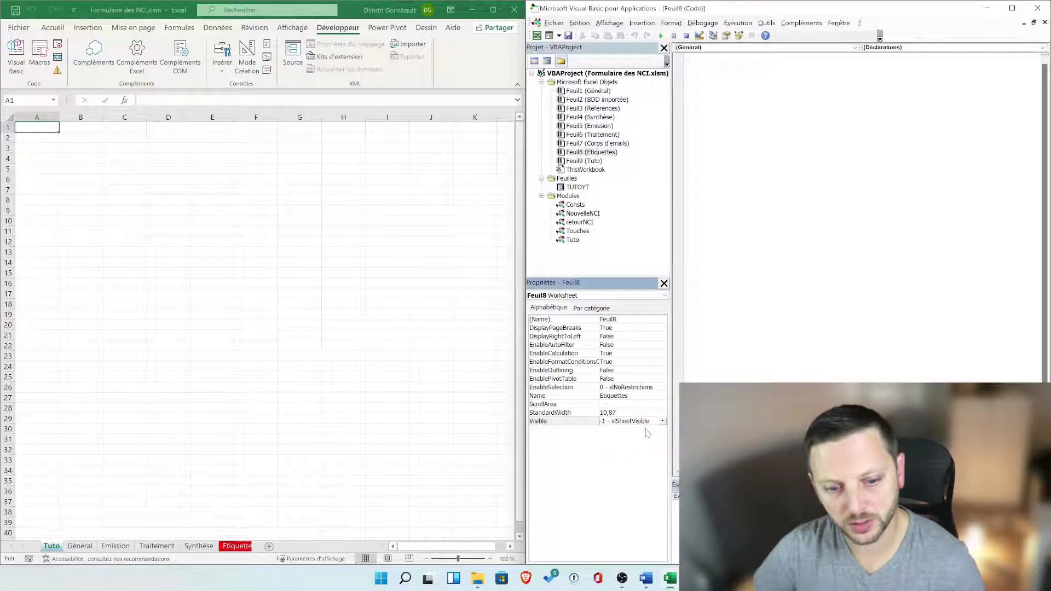
- View the Etiquettes tab in Excel, then set its Visible property back to 0 - xlSheetHidden
click(239, 544)
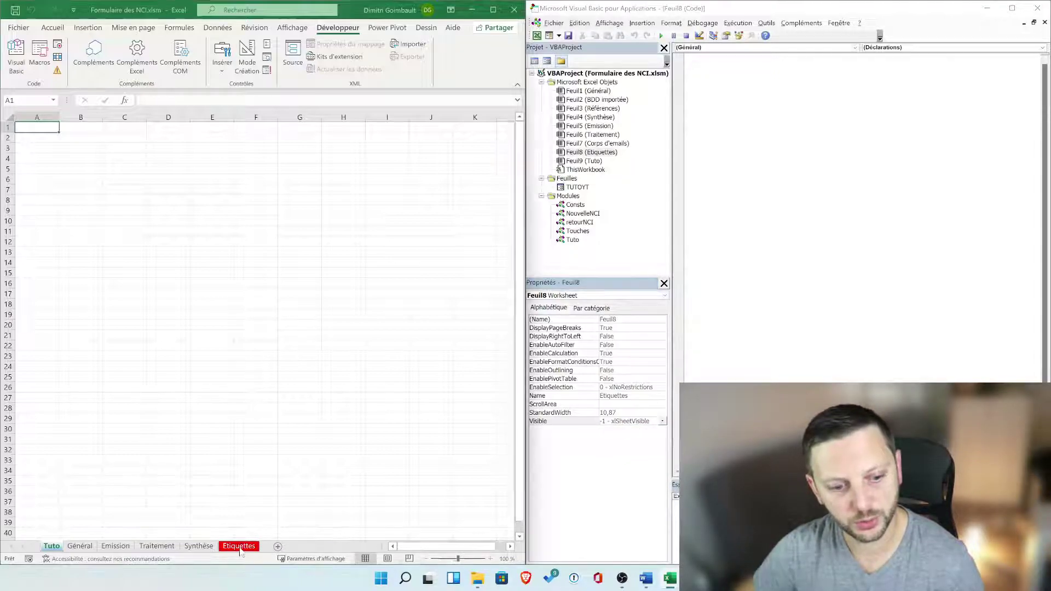
click(662, 421)
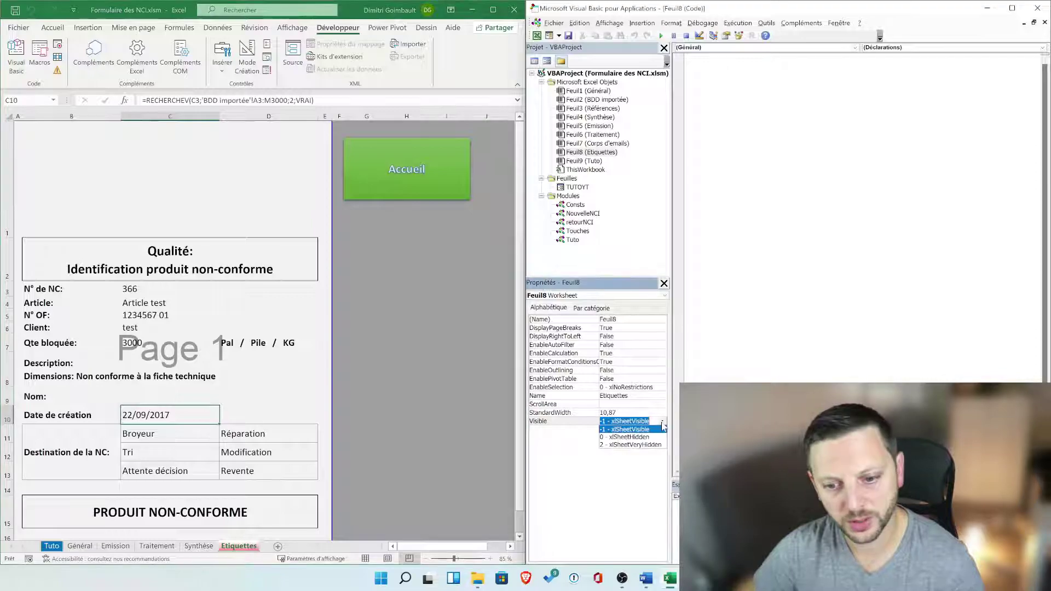
click(650, 437)
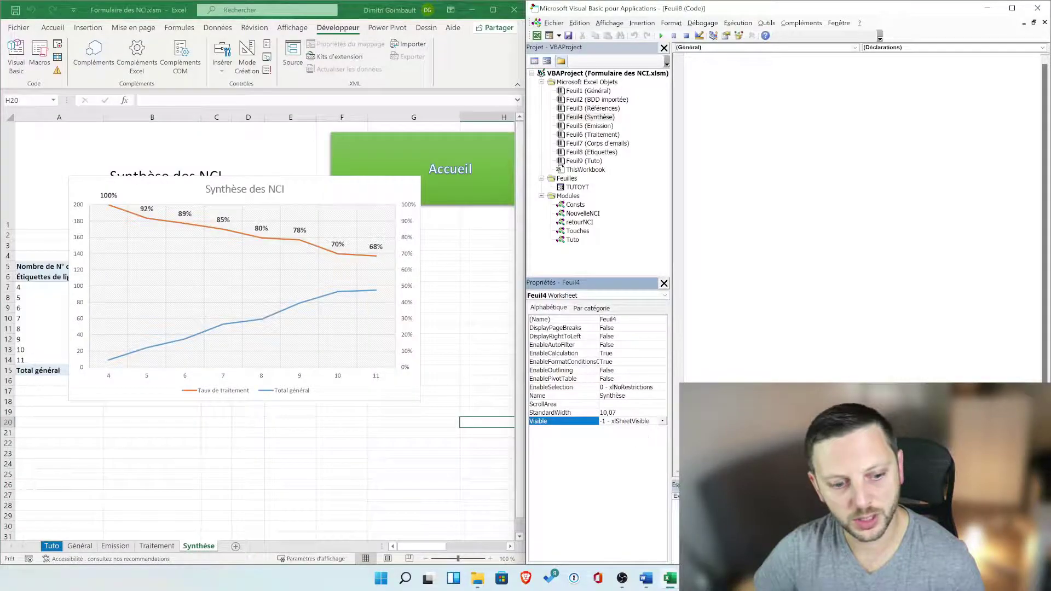
click(662, 421)
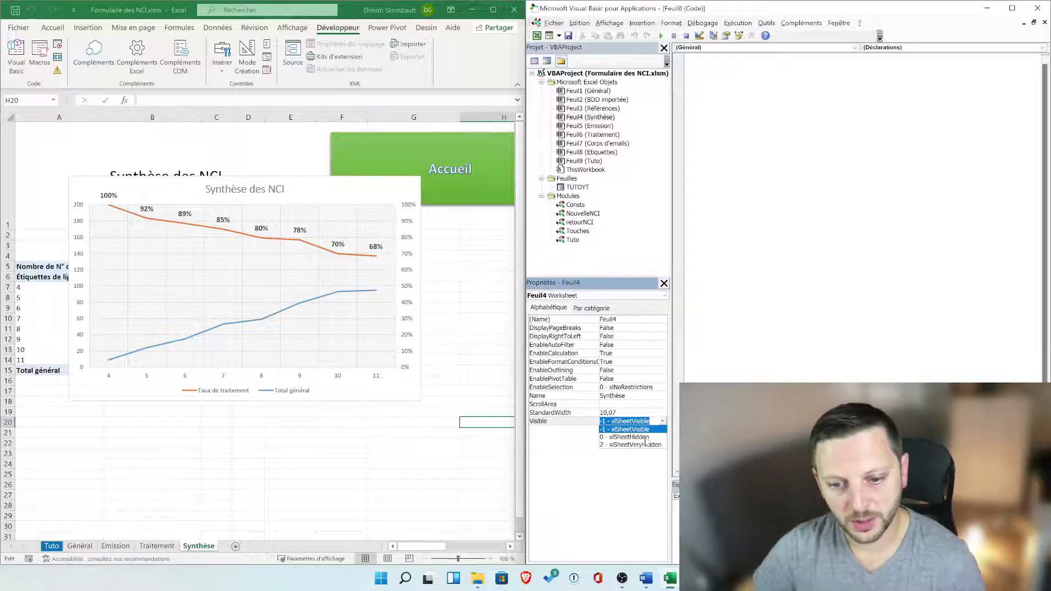
click(625, 490)
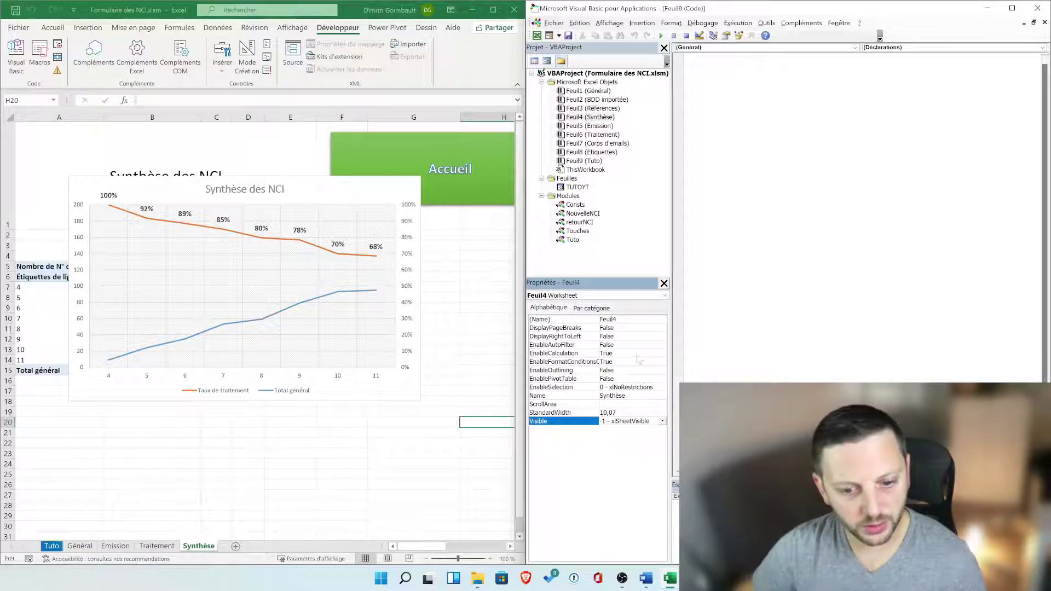
click(602, 153)
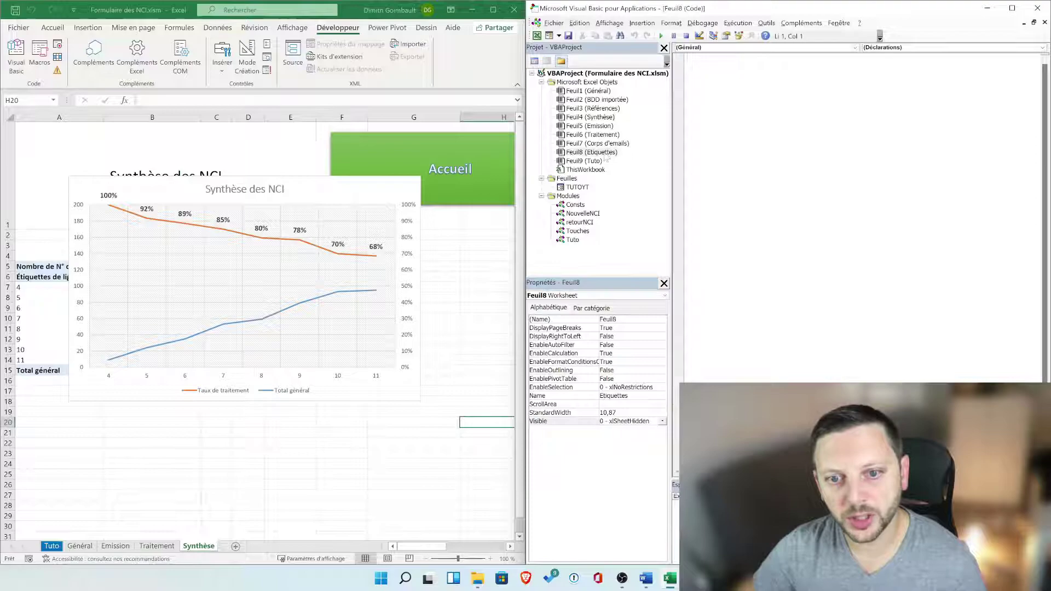
- Unhide the Etiquettes sheet through the sheet tab's Afficher… dialog in Excel
right_click(210, 546)
click(247, 524)
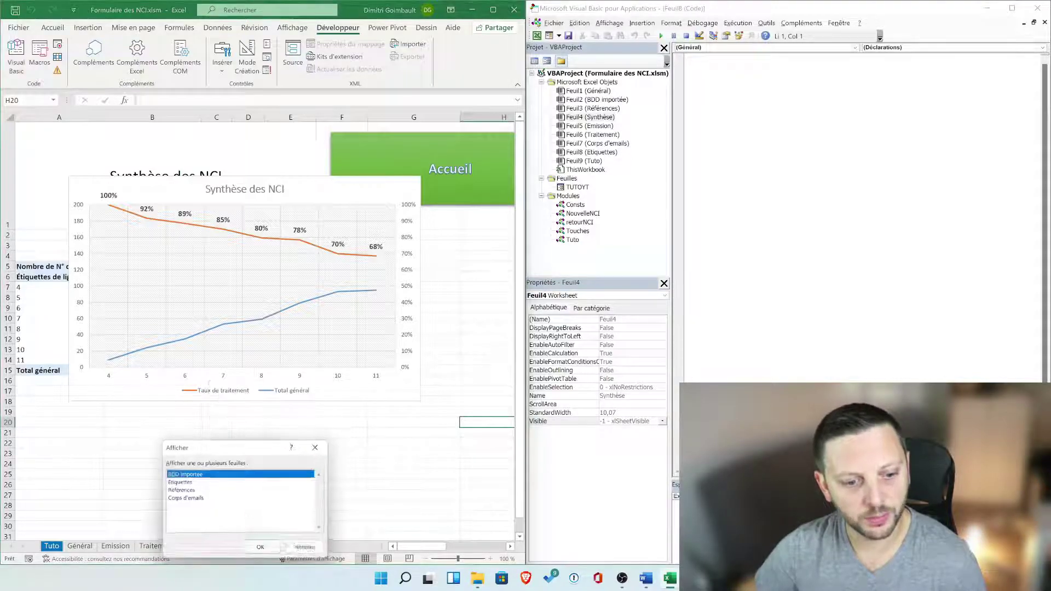
click(181, 483)
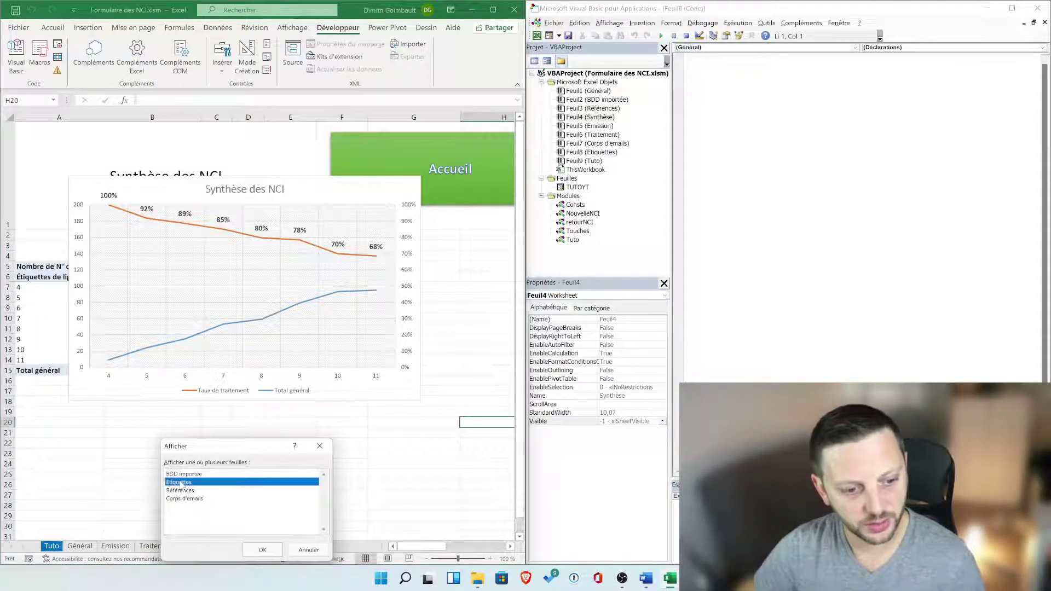
click(262, 549)
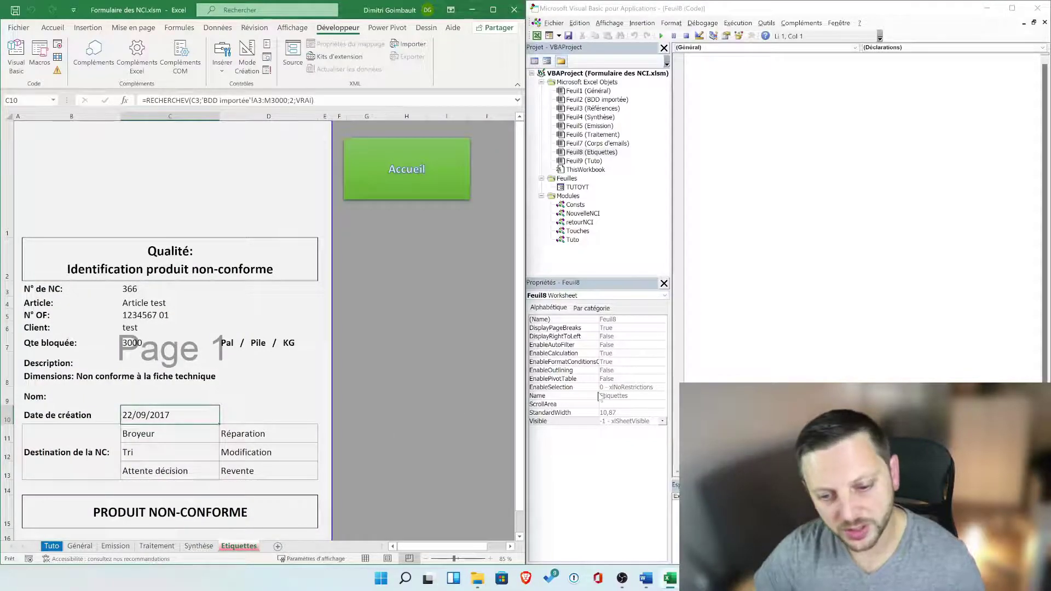
- Set Etiquettes to xlSheetVeryHidden and confirm the unhide dialog no longer offers it
click(663, 423)
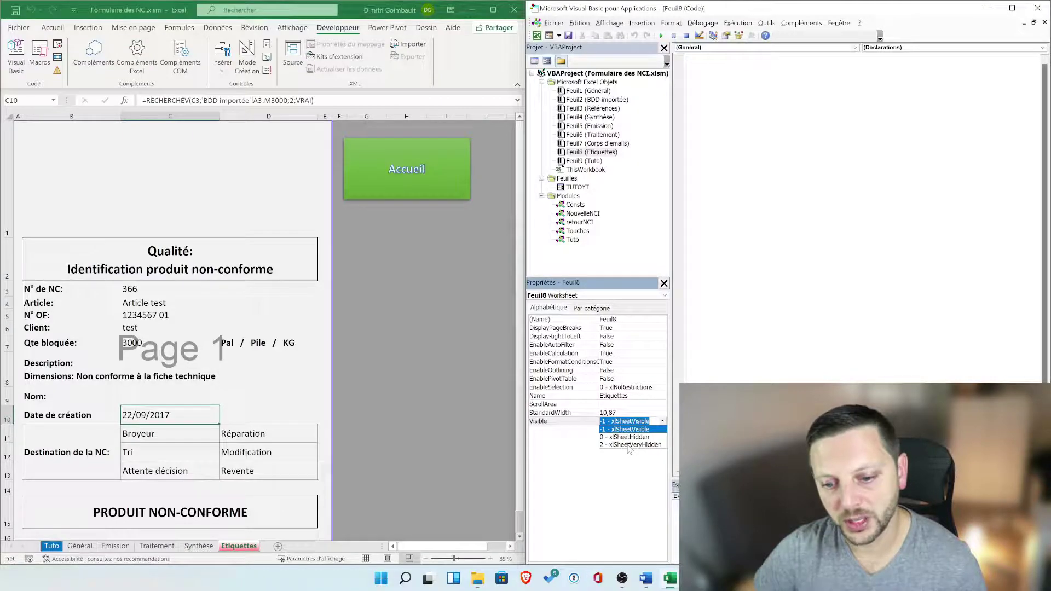
click(630, 445)
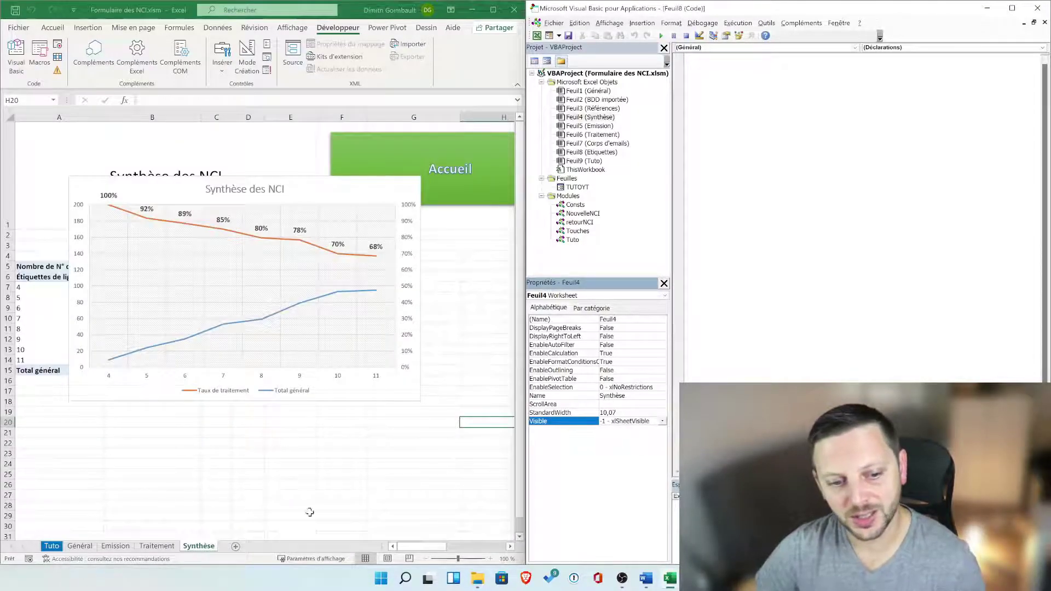
right_click(190, 551)
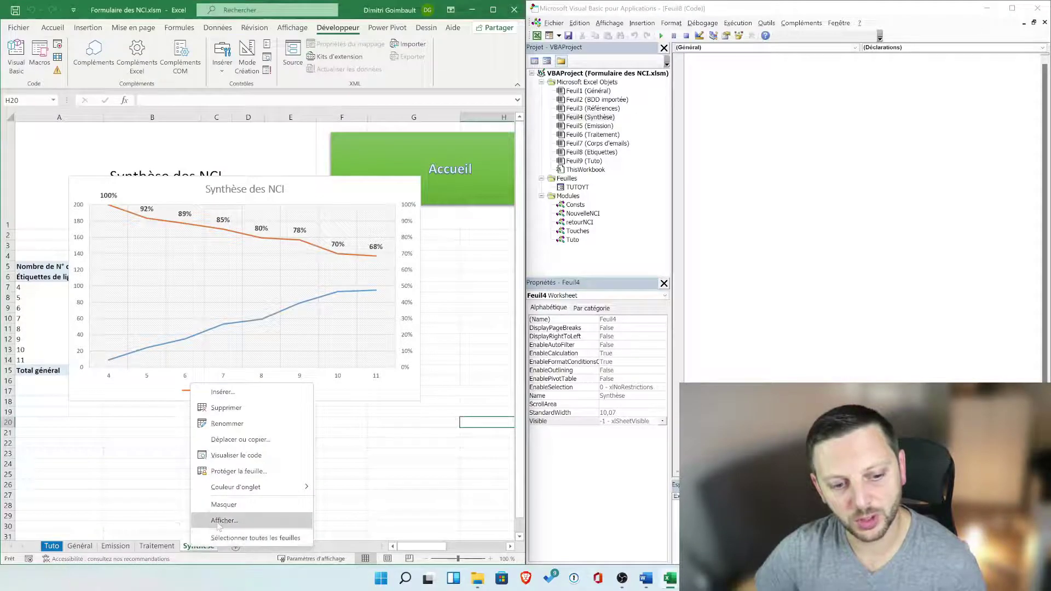
click(236, 516)
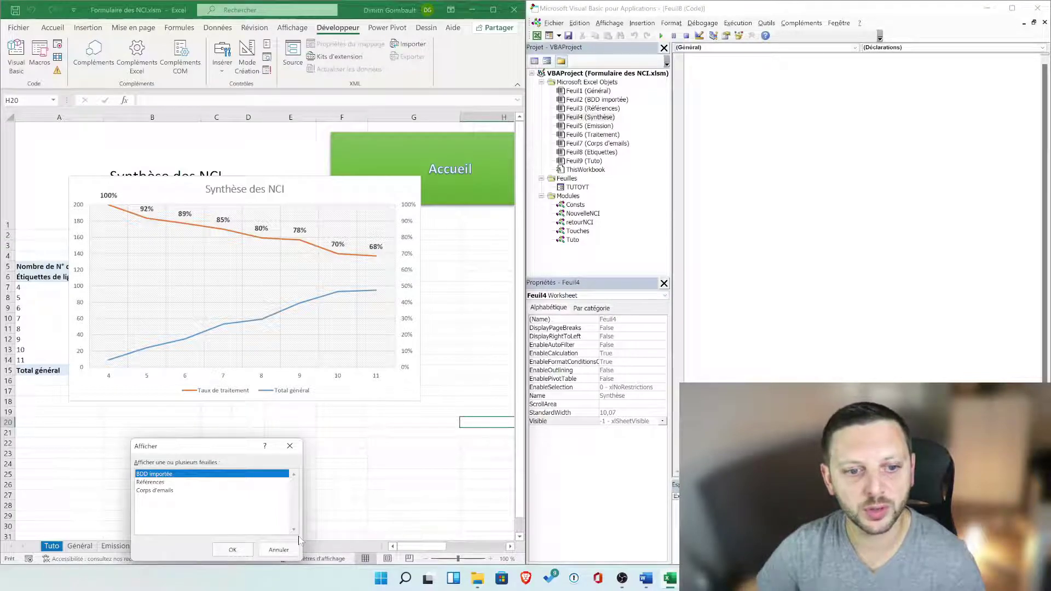
click(278, 549)
- Set Etiquettes back to -1 - xlSheetVisible and maximize the VBA editor
click(634, 436)
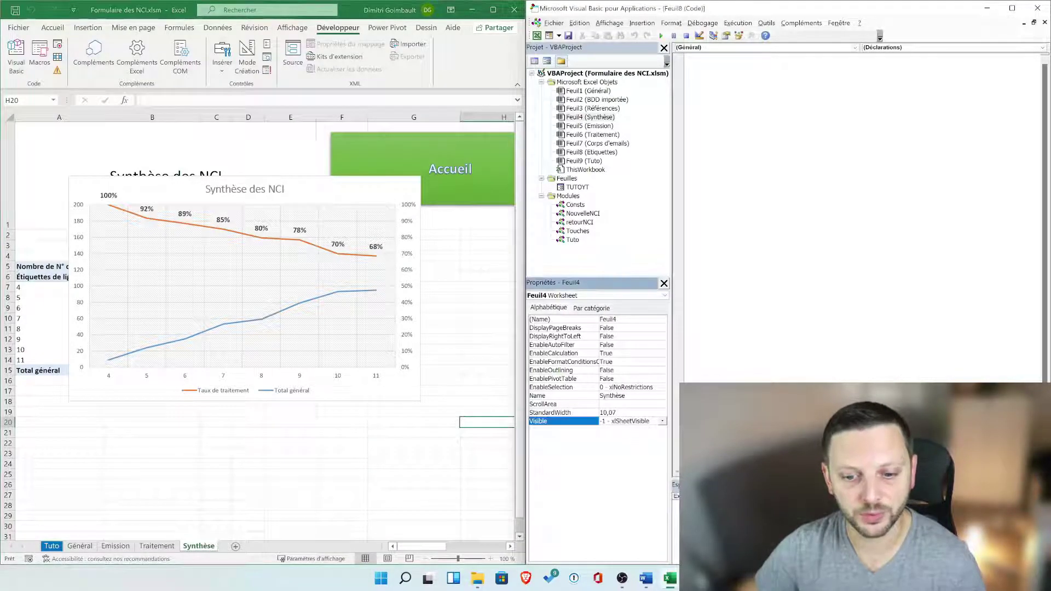
click(662, 422)
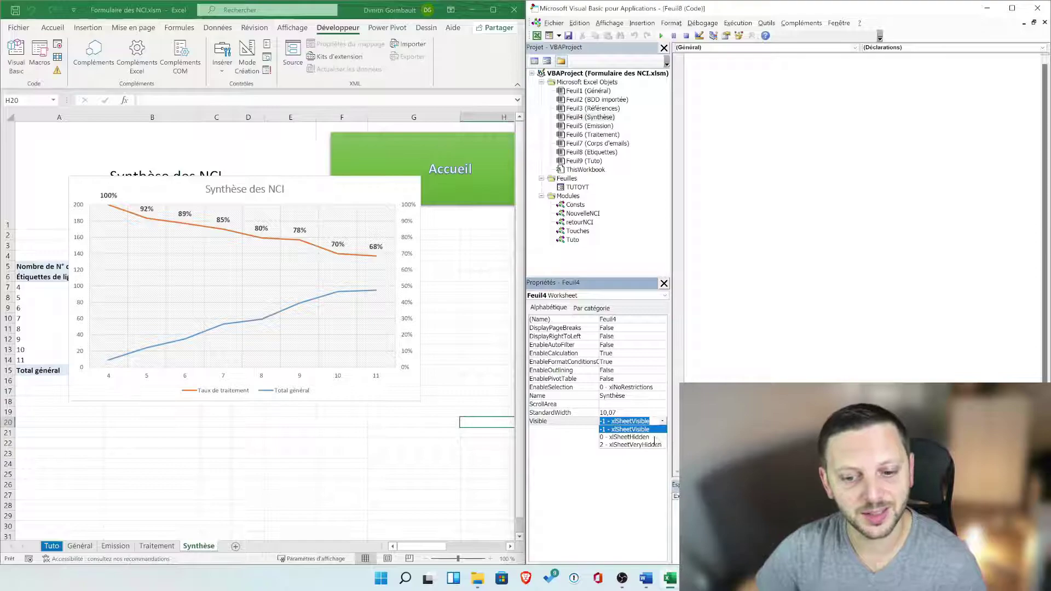
click(592, 152)
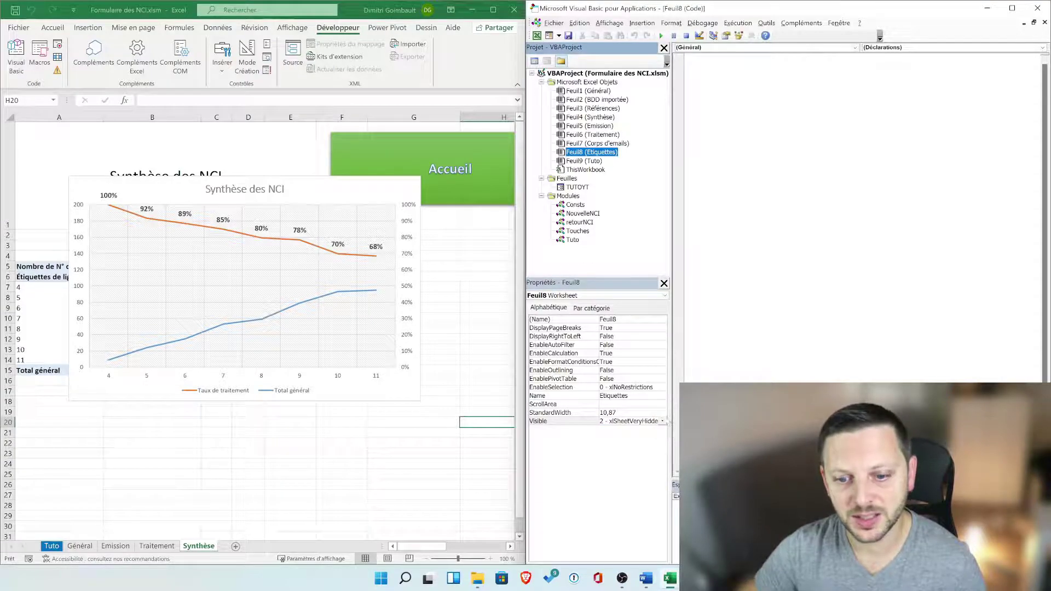
click(663, 422)
click(662, 422)
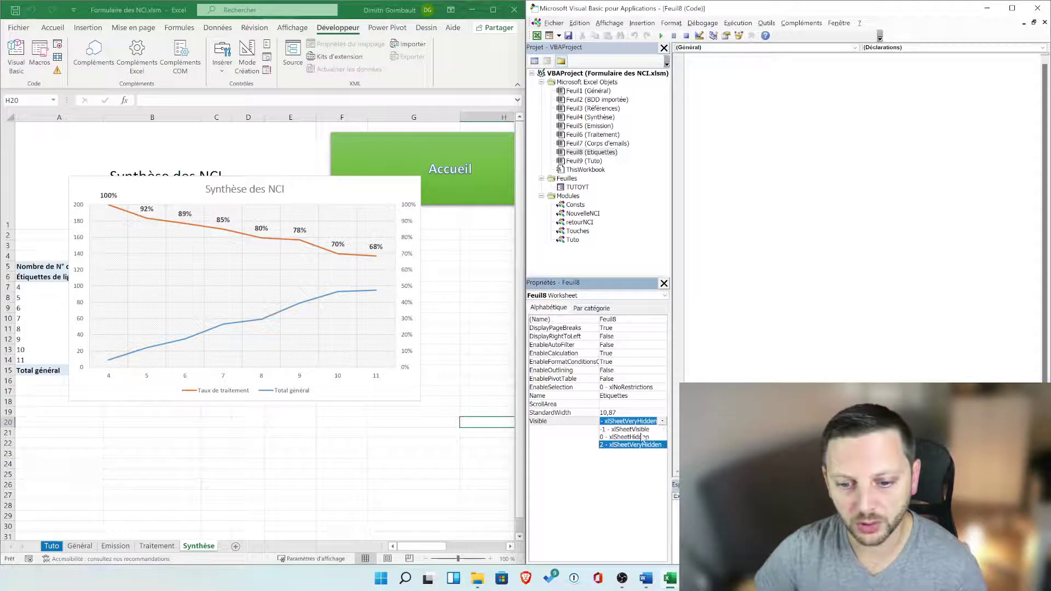
click(641, 431)
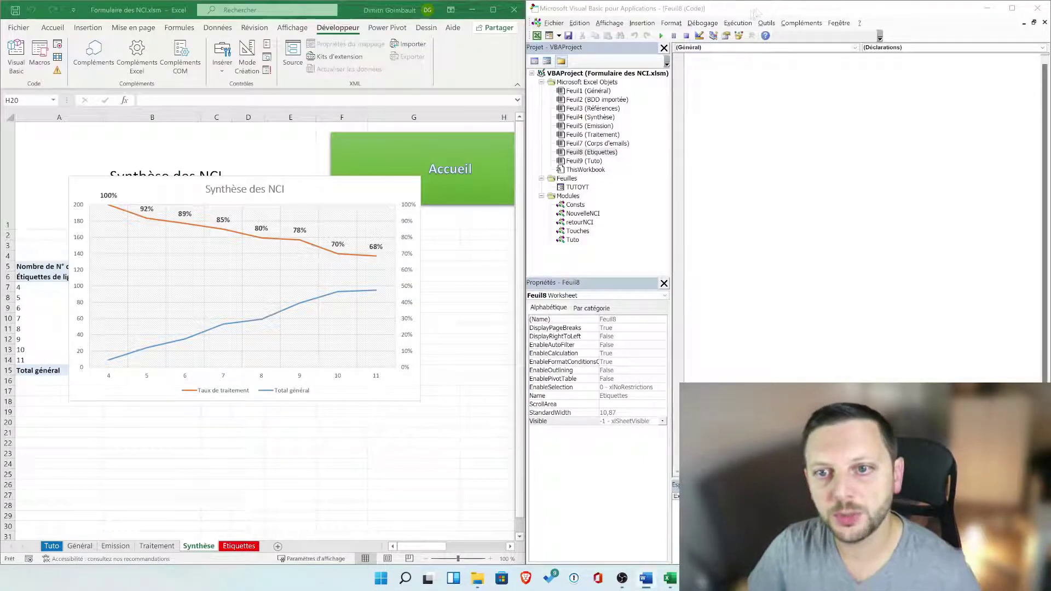
key(super+Up)
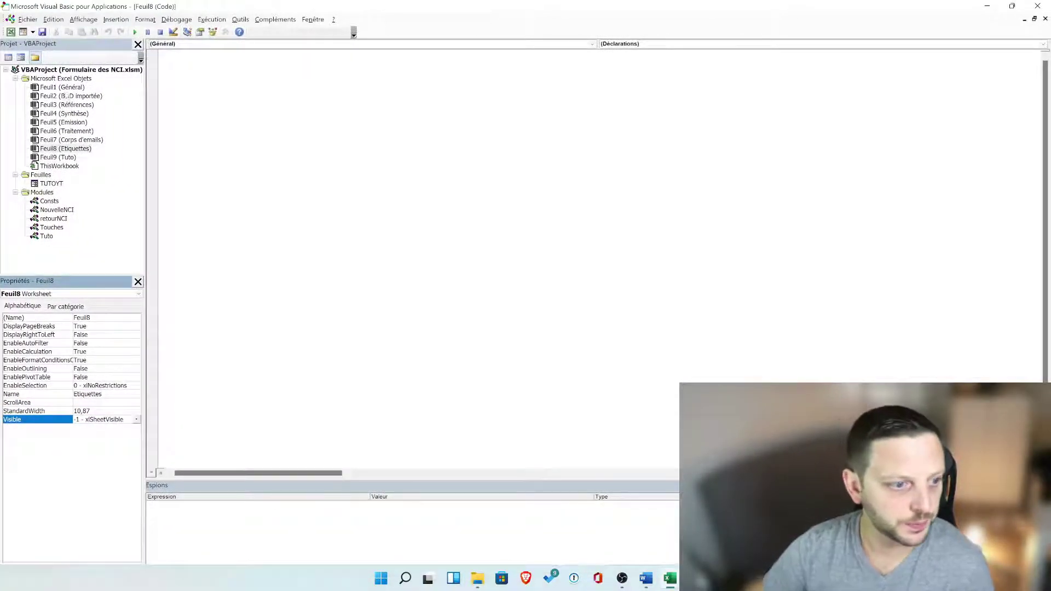
- Open NouvelleNCI and select, then deselect, the emission procedure name
double_click(56, 210)
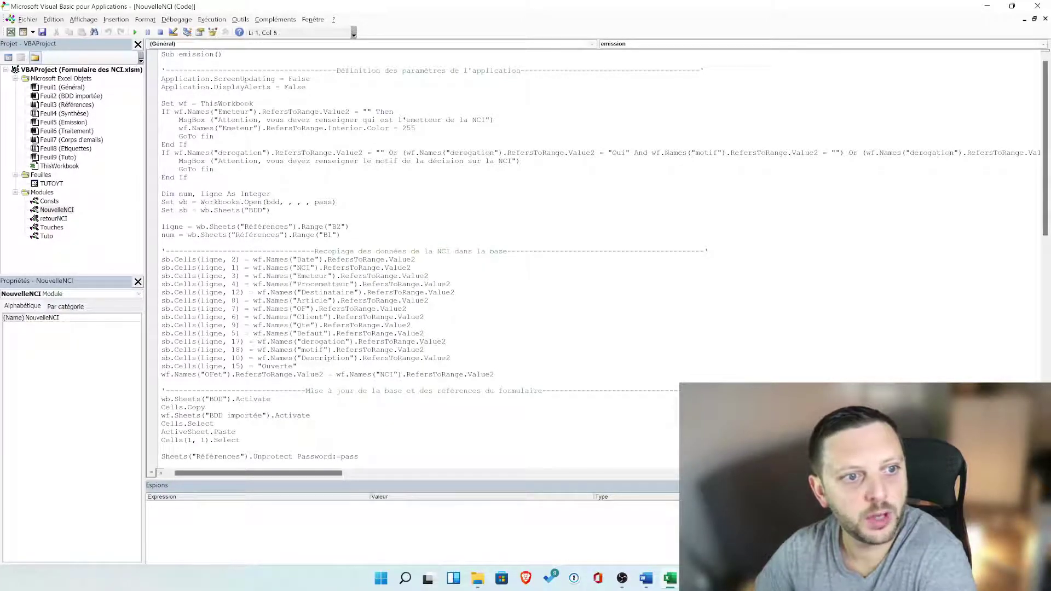
drag(178, 54, 205, 55)
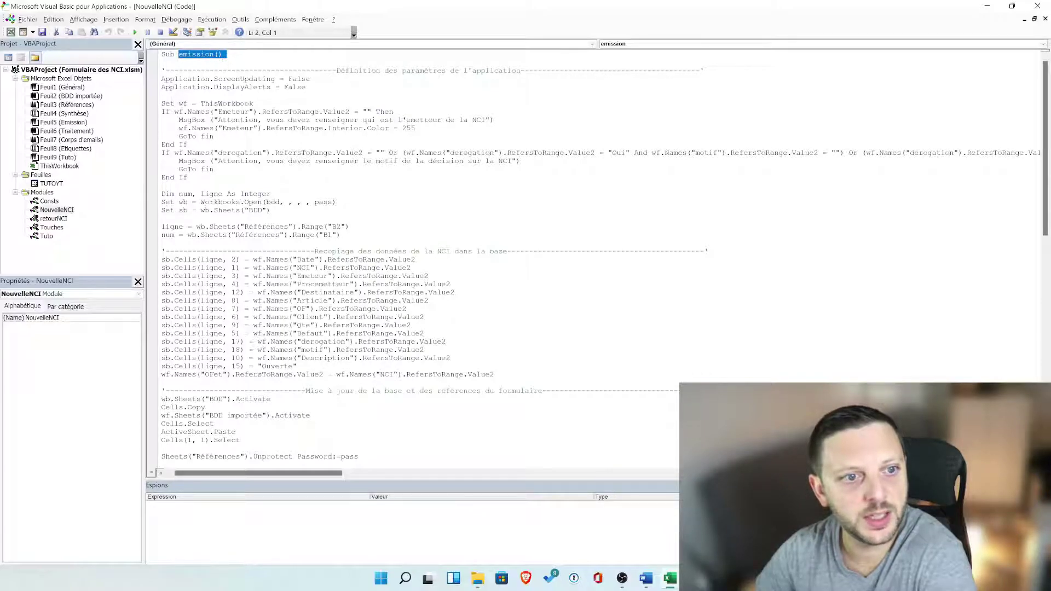
click(162, 63)
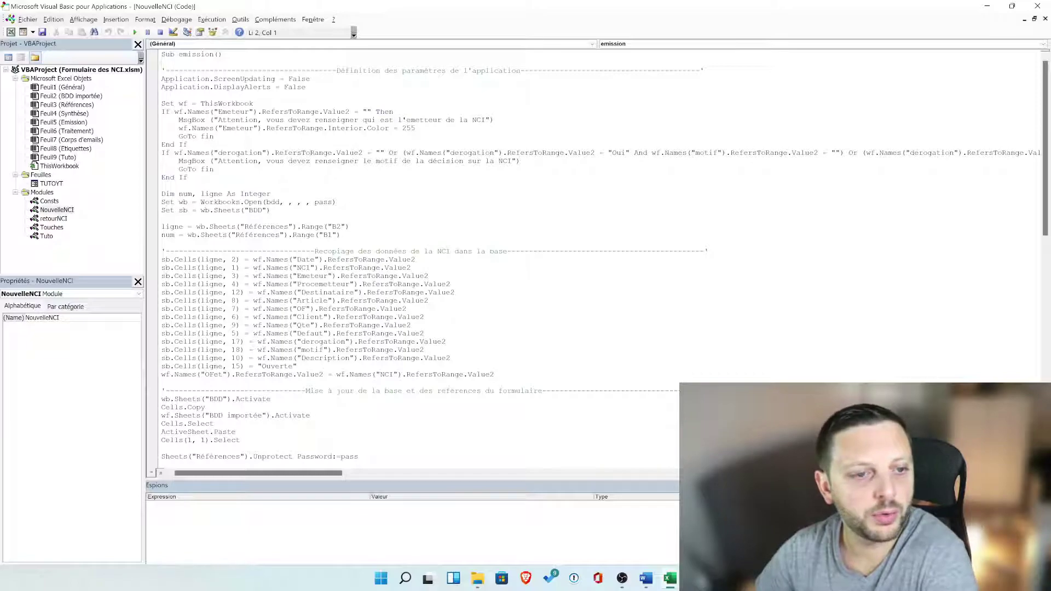
scroll(416, 258, down, 1)
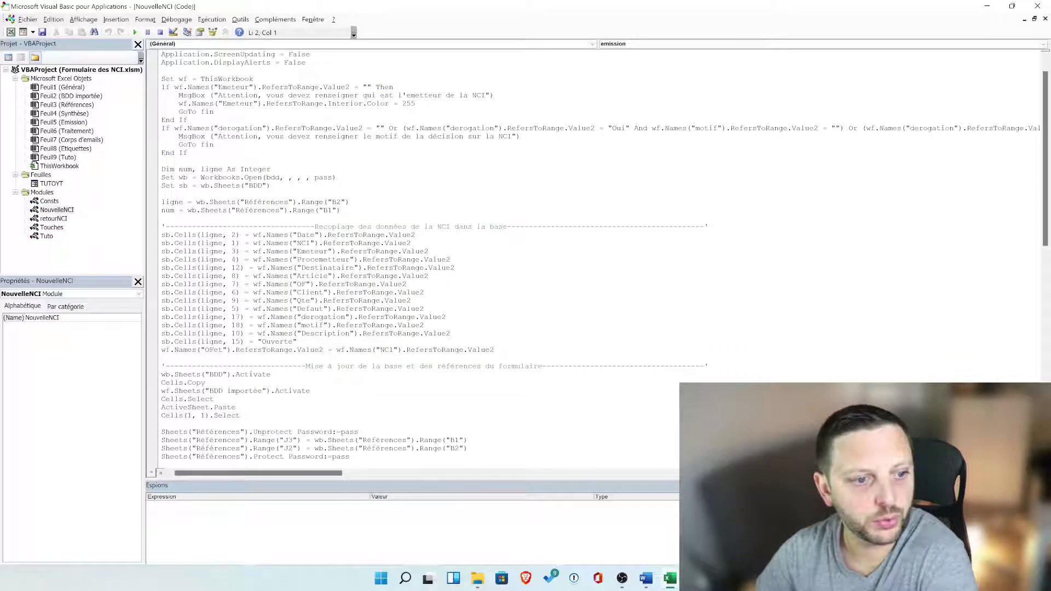
scroll(416, 257, up, 1)
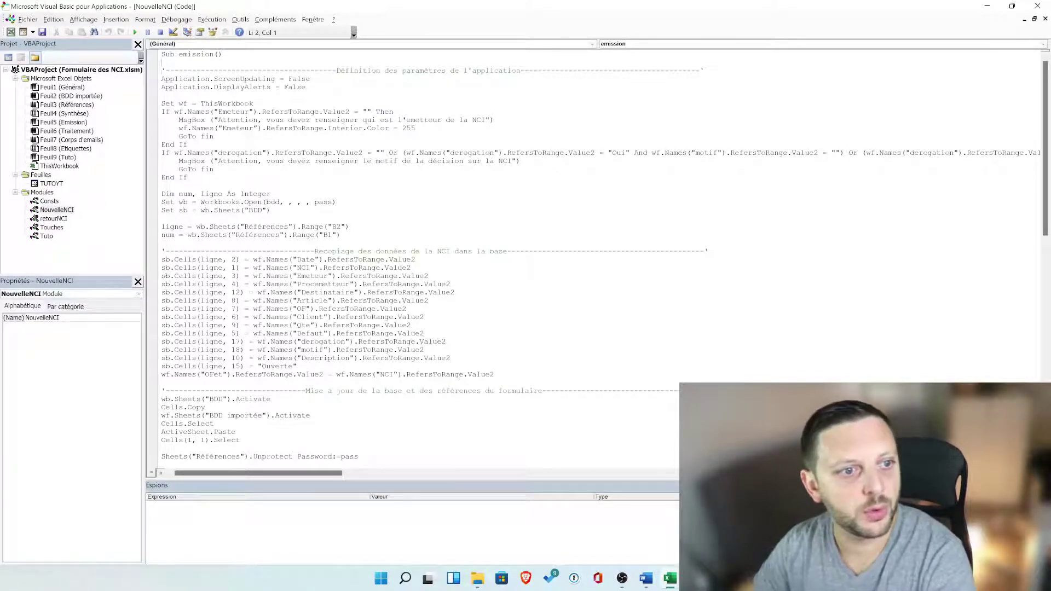
click(161, 70)
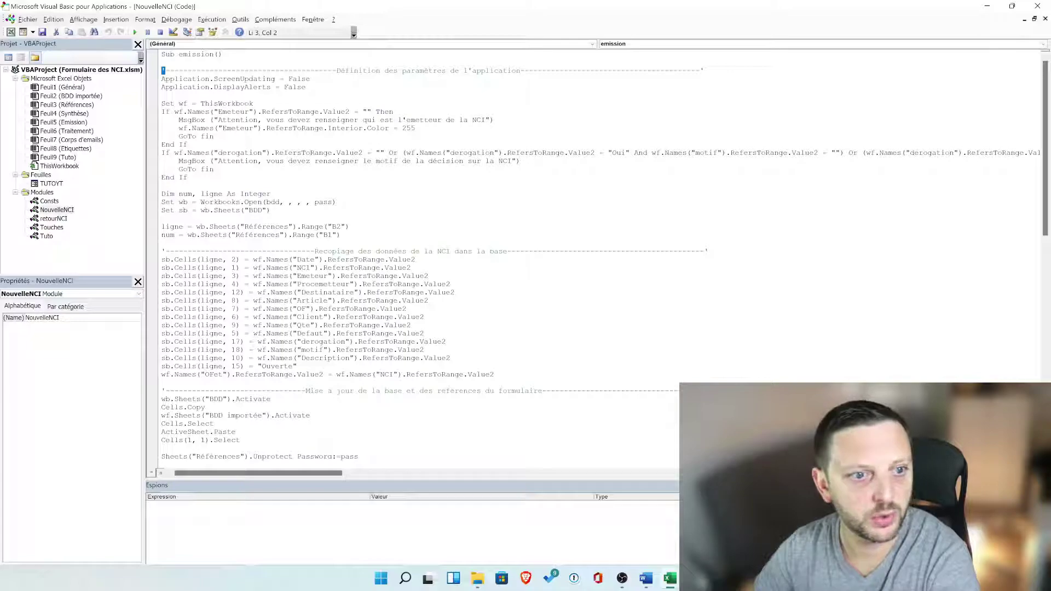
- Scroll through the emission procedure down to End Sub, then open the Touches module
scroll(548, 257, down, 2)
scroll(547, 257, down, 1)
scroll(548, 257, down, 2)
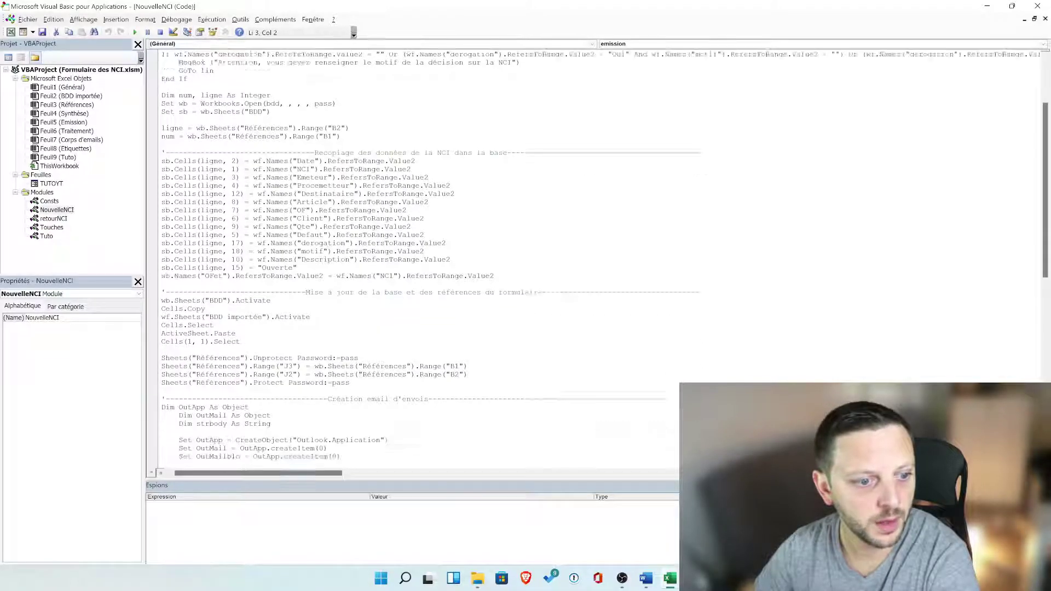
scroll(548, 258, down, 3)
scroll(547, 257, down, 3)
scroll(548, 258, down, 4)
scroll(547, 257, down, 3)
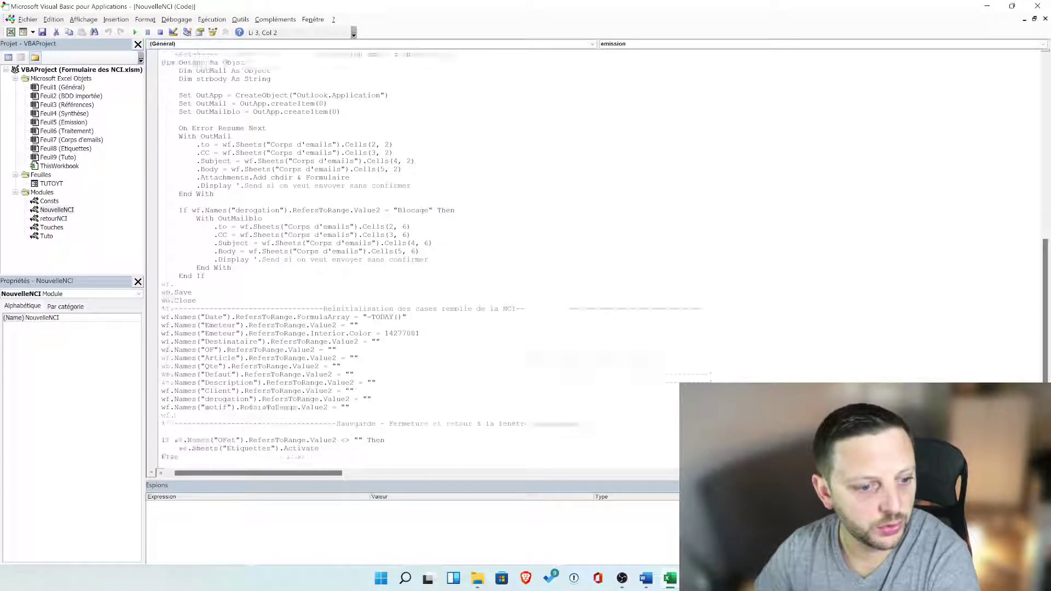
scroll(548, 258, down, 3)
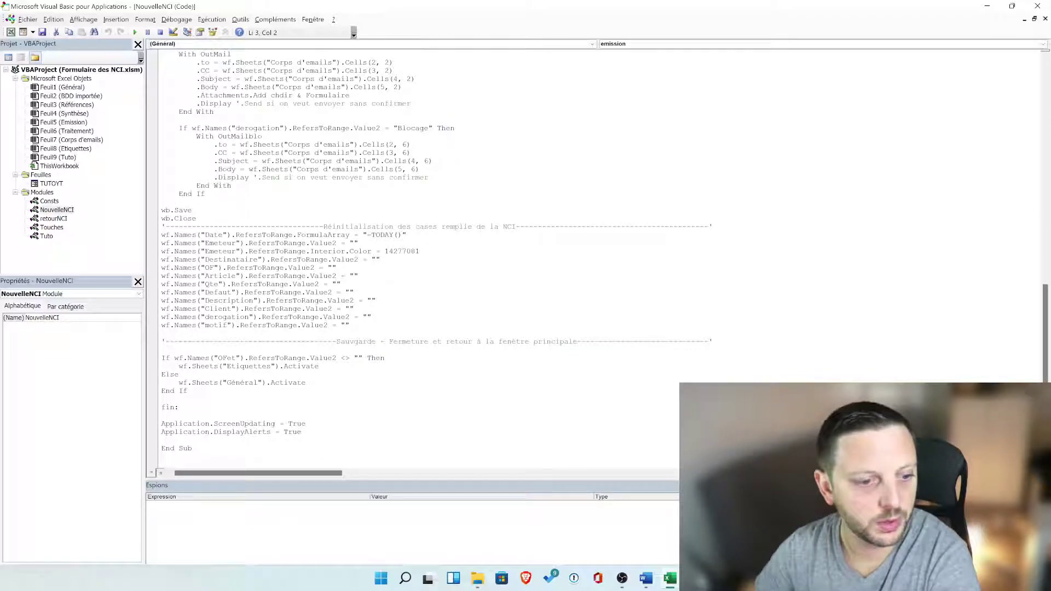
scroll(548, 257, up, 11)
scroll(547, 257, up, 10)
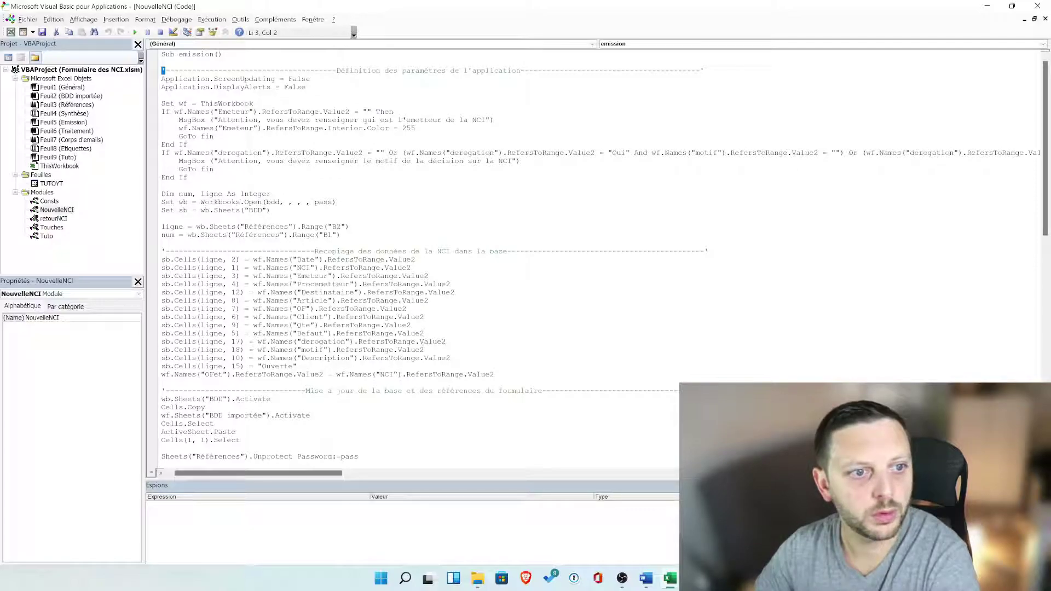
scroll(547, 257, down, 5)
scroll(547, 257, down, 7)
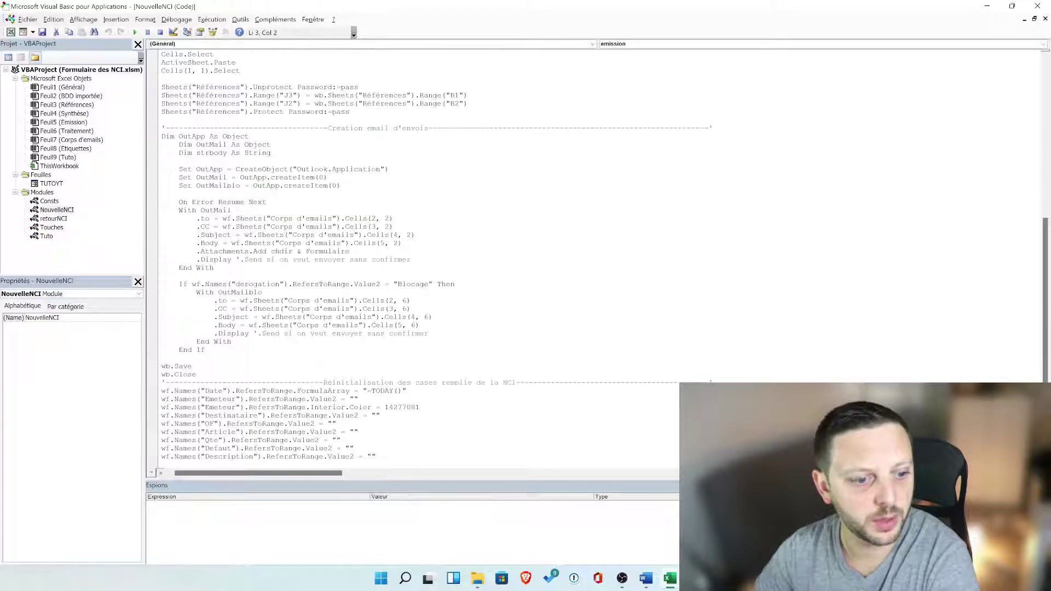
scroll(547, 257, down, 7)
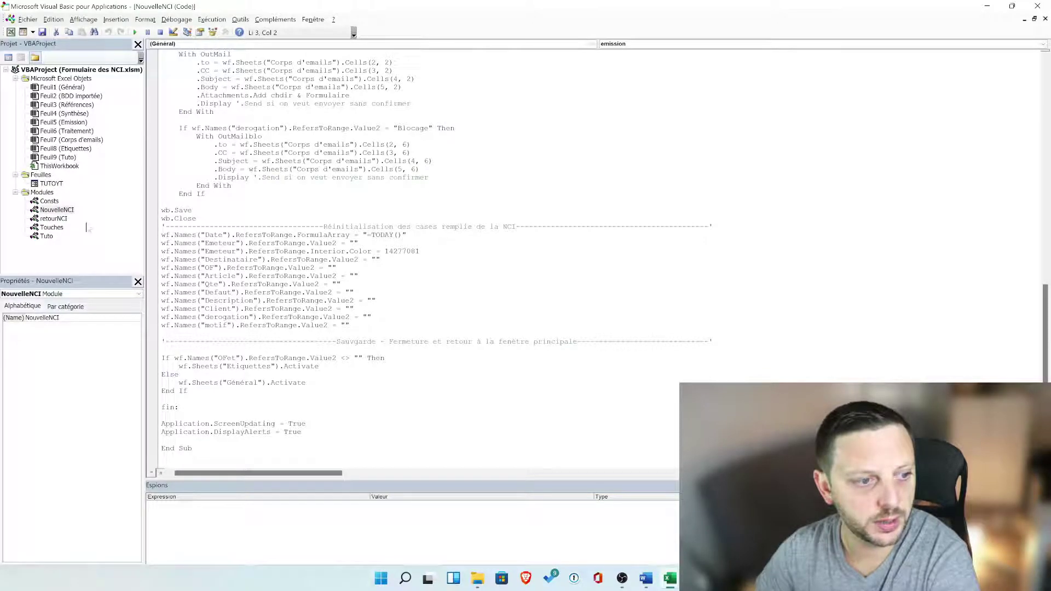
double_click(52, 227)
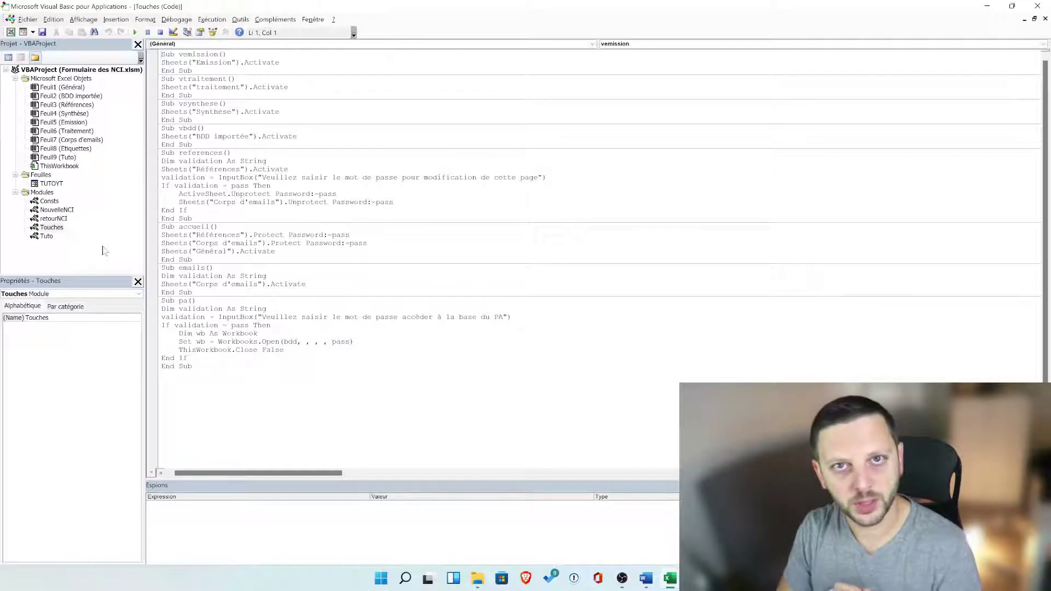
- Open the Consts module to see its folder path, file name and password constants
double_click(47, 202)
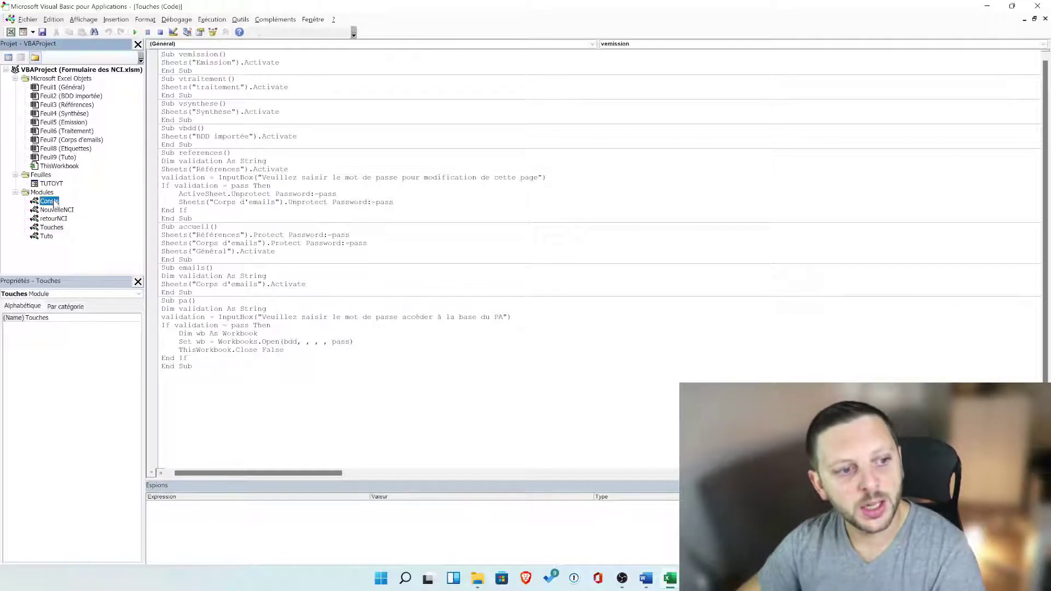
click(47, 202)
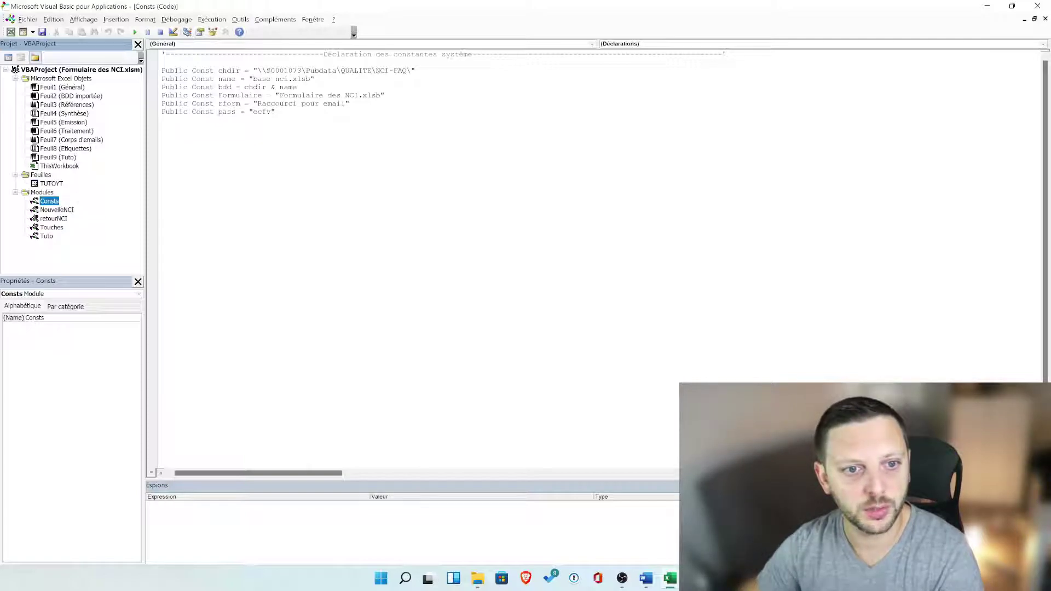
- Scroll back through the NouvelleNCI emission code, then open the retourNCI module
double_click(55, 210)
scroll(416, 257, up, 6)
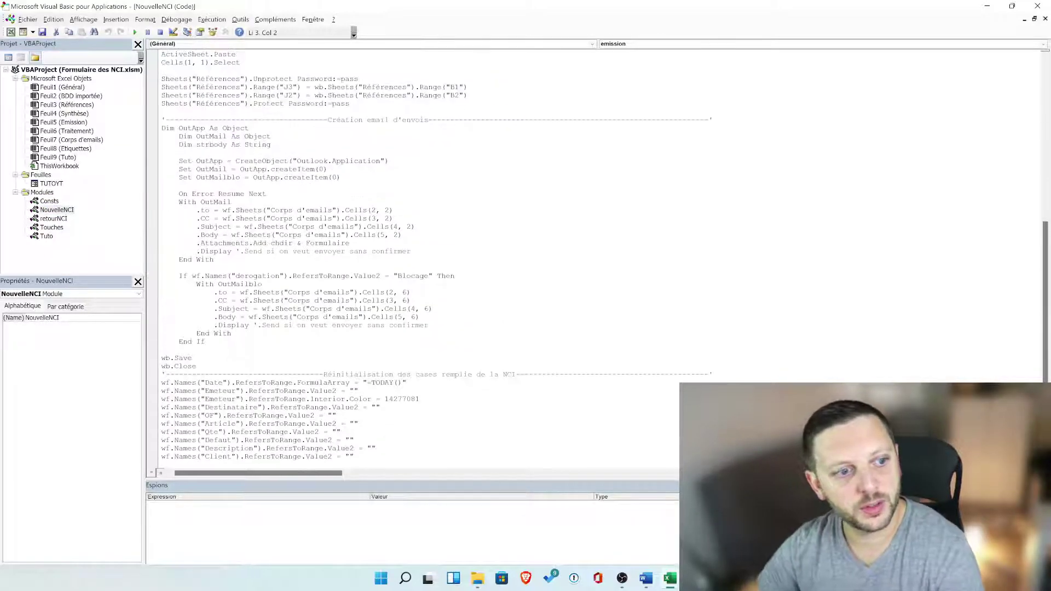
scroll(416, 258, up, 8)
scroll(416, 258, up, 7)
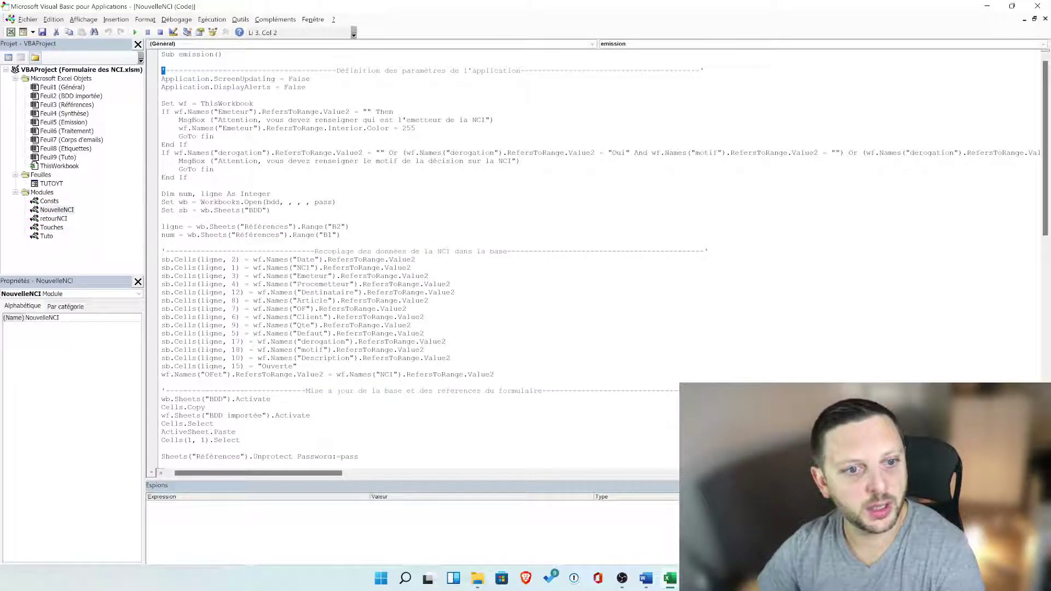
scroll(416, 257, down, 1)
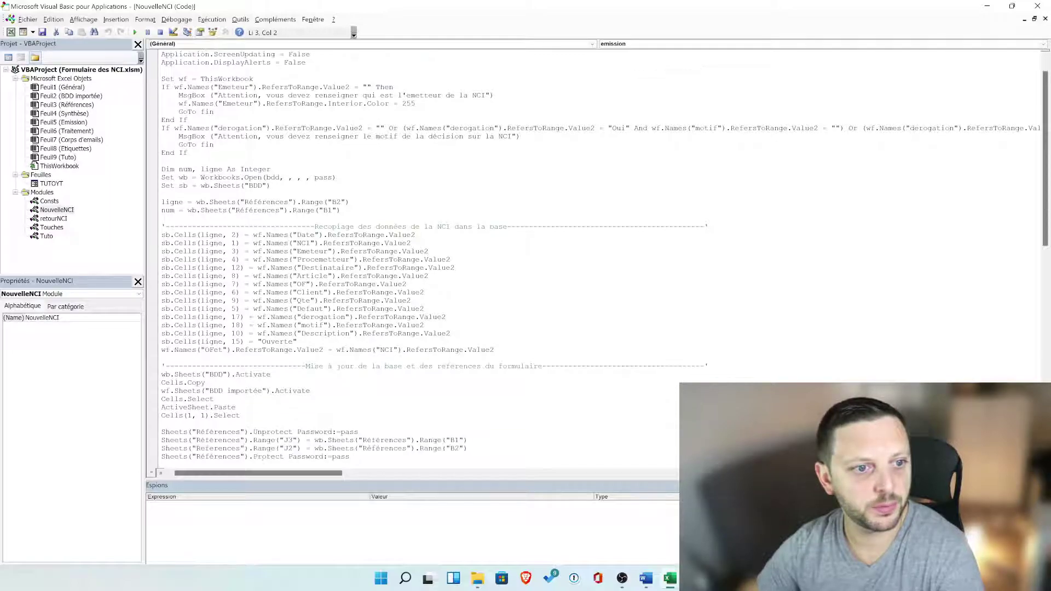
scroll(416, 257, down, 1)
scroll(416, 258, down, 2)
scroll(416, 257, down, 2)
scroll(416, 257, down, 4)
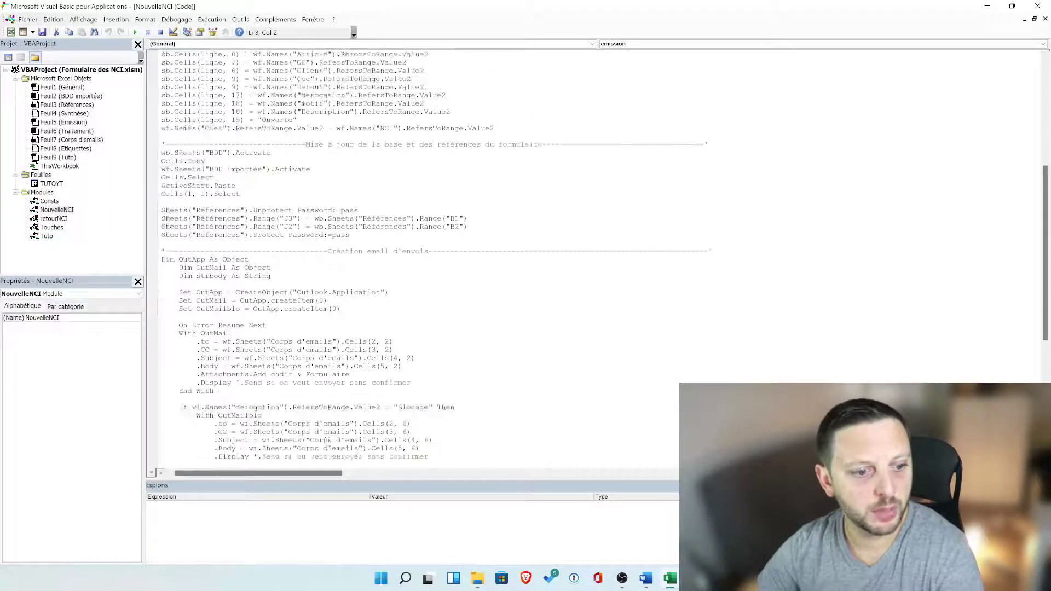
scroll(416, 257, down, 6)
scroll(416, 258, down, 1)
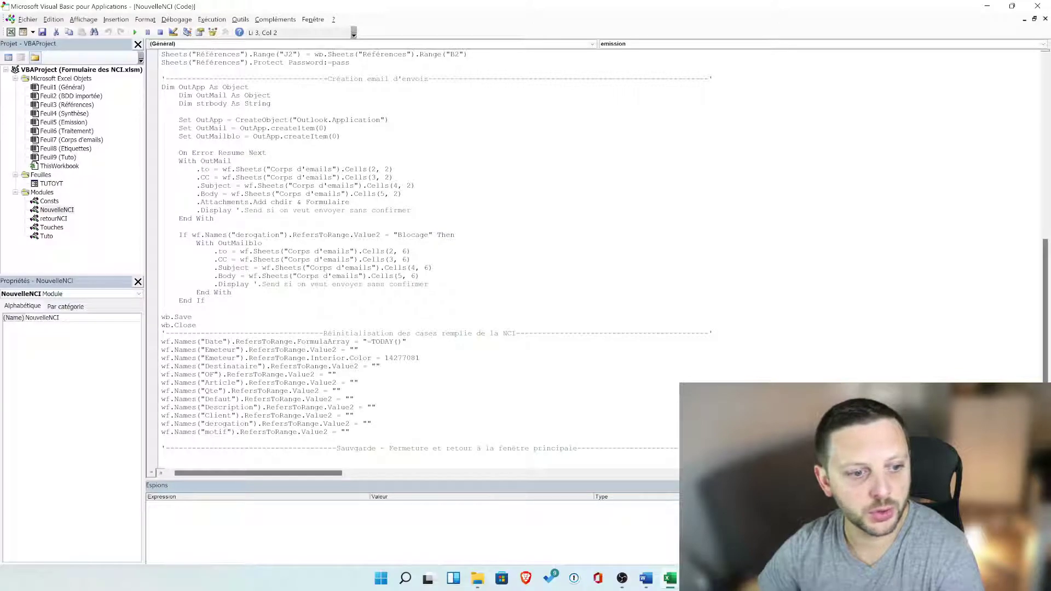
scroll(416, 257, down, 2)
scroll(416, 257, down, 2)
scroll(416, 258, down, 1)
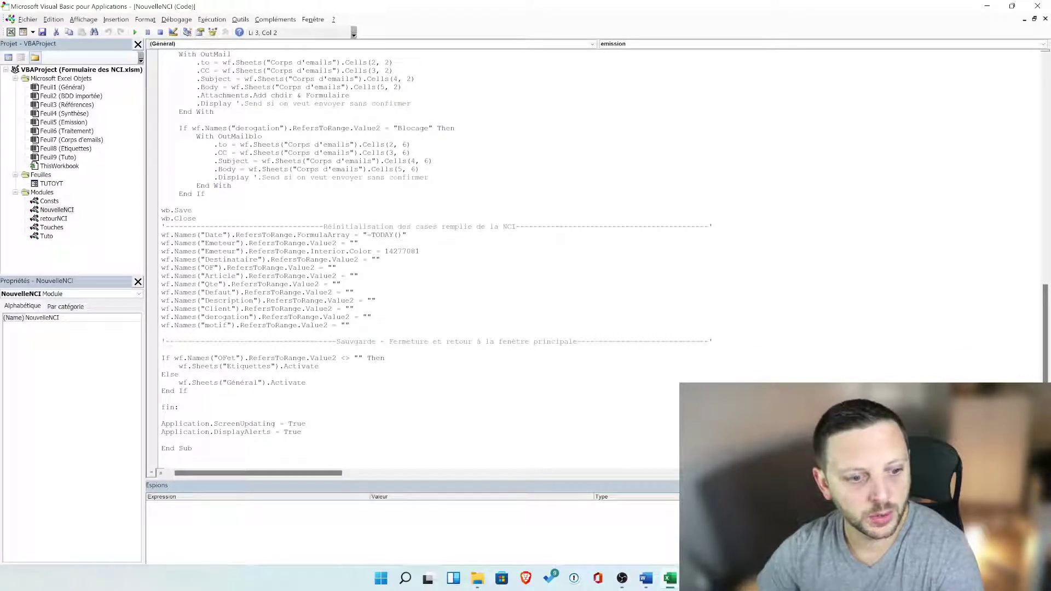
scroll(157, 246, up, 2)
scroll(157, 246, up, 5)
scroll(157, 246, up, 1)
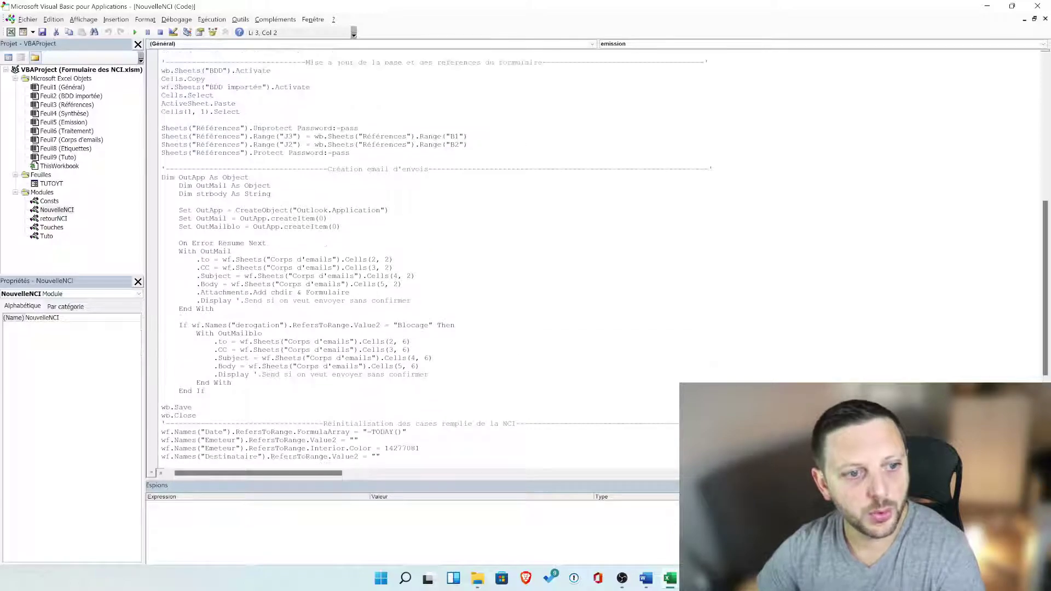
double_click(54, 218)
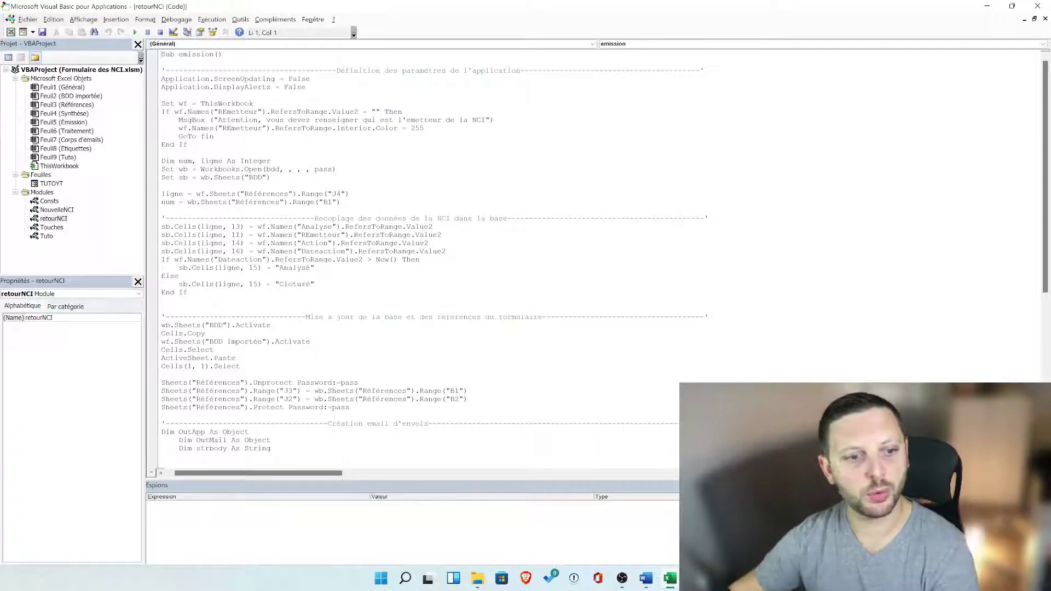
- Scroll retourNCI down to End Sub, then open the Touches module's code
scroll(416, 257, down, 1)
scroll(416, 257, down, 2)
scroll(416, 257, down, 4)
scroll(416, 258, down, 2)
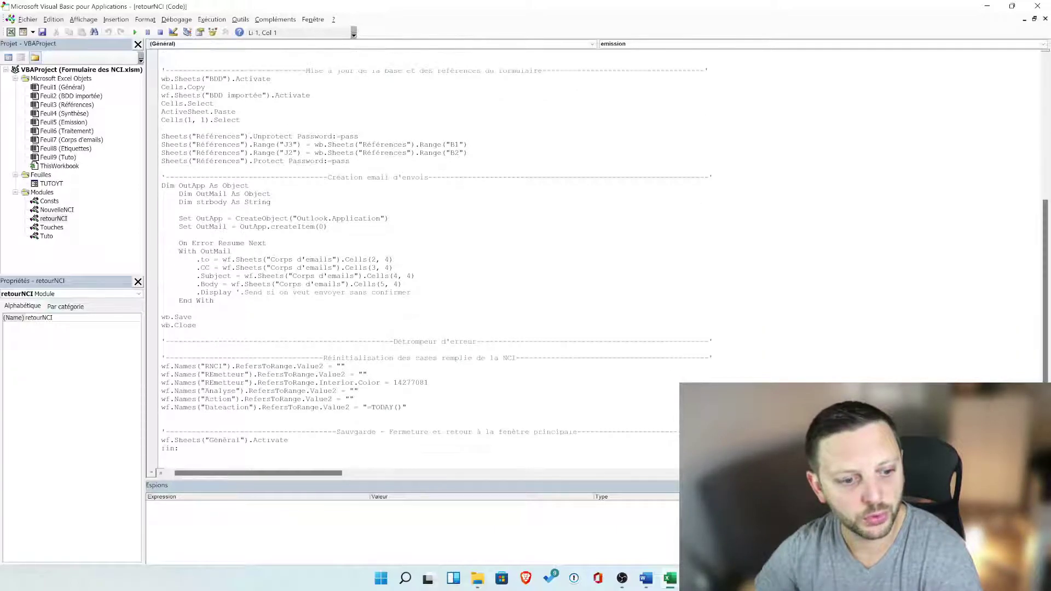
scroll(416, 257, down, 2)
scroll(416, 257, down, 1)
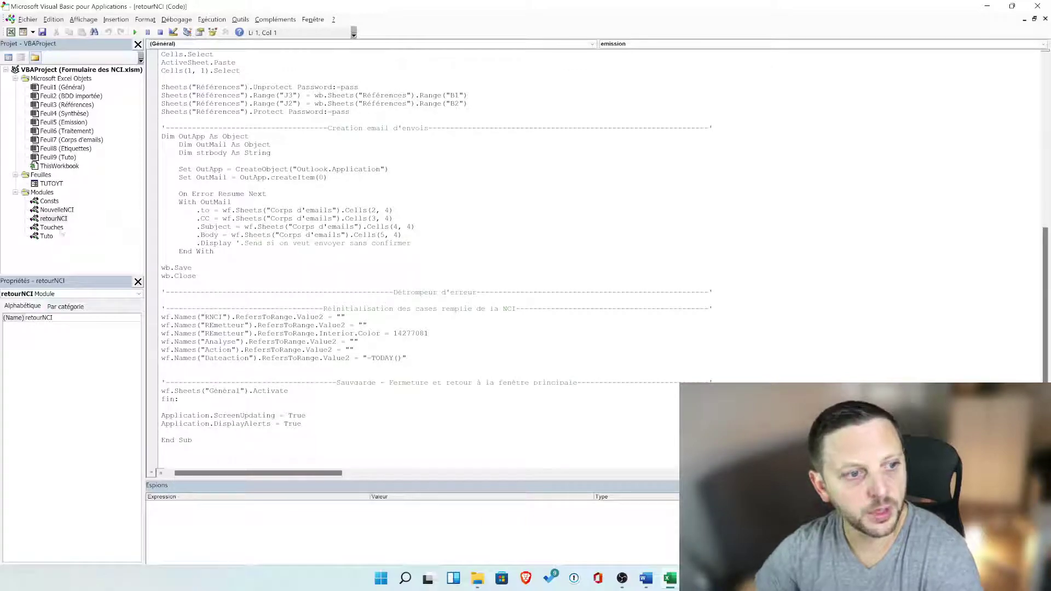
double_click(60, 227)
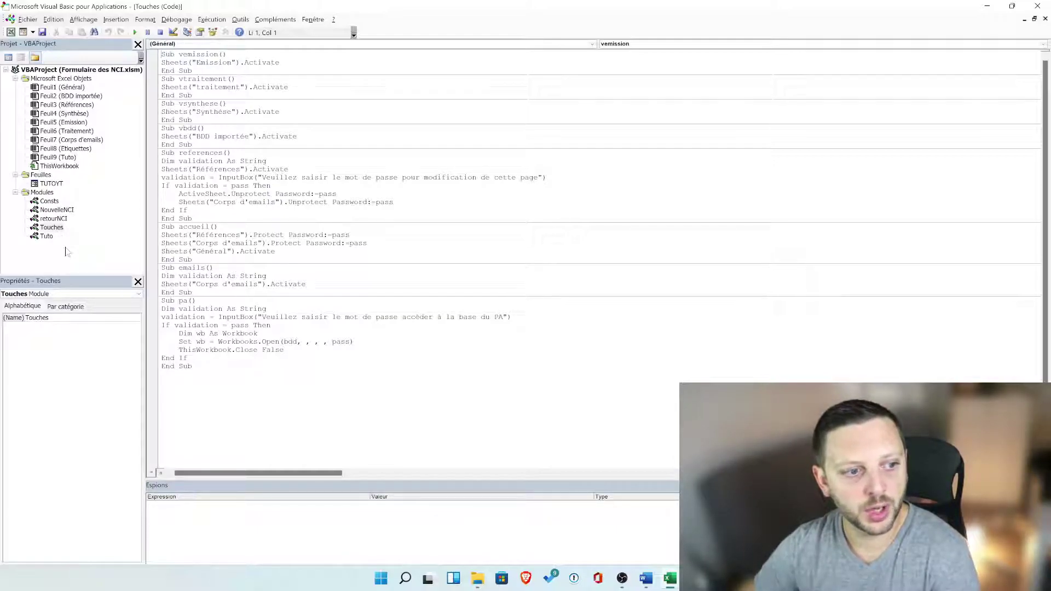
- Insert a new empty module and rename it from Module1 to Initialisation
right_click(53, 246)
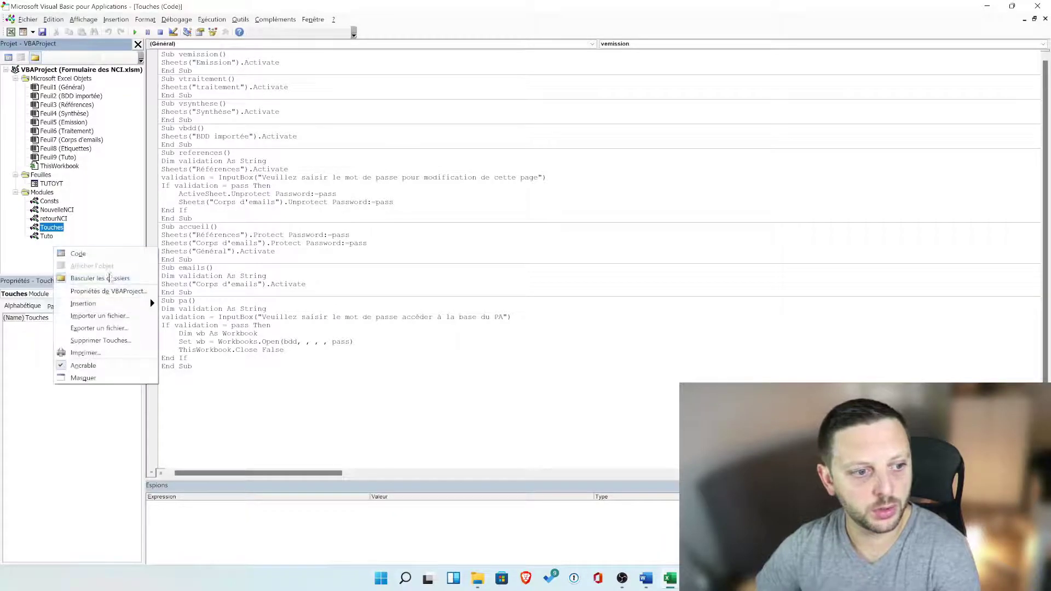
click(186, 317)
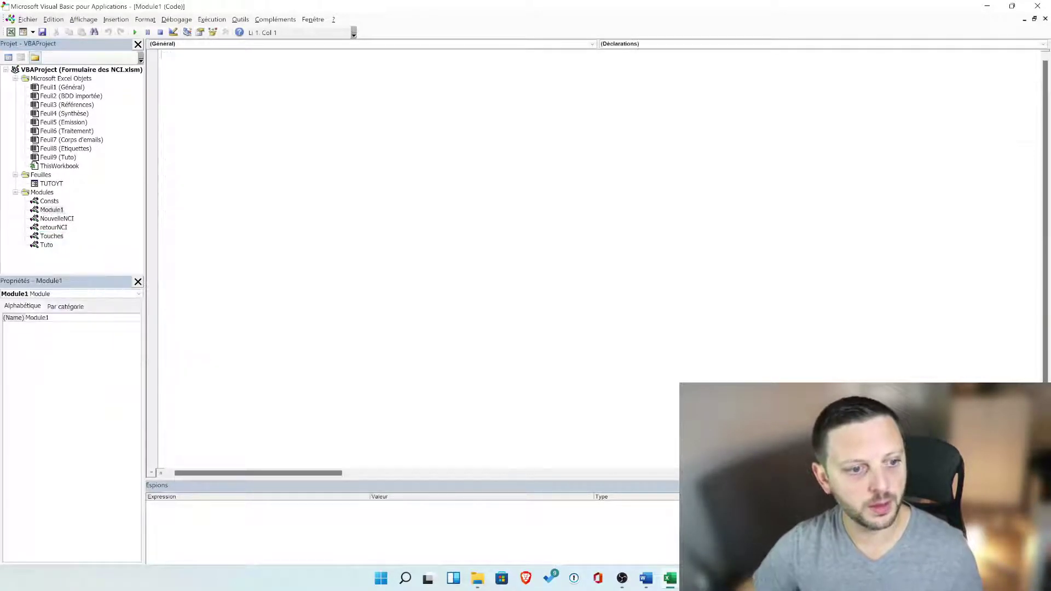
click(52, 210)
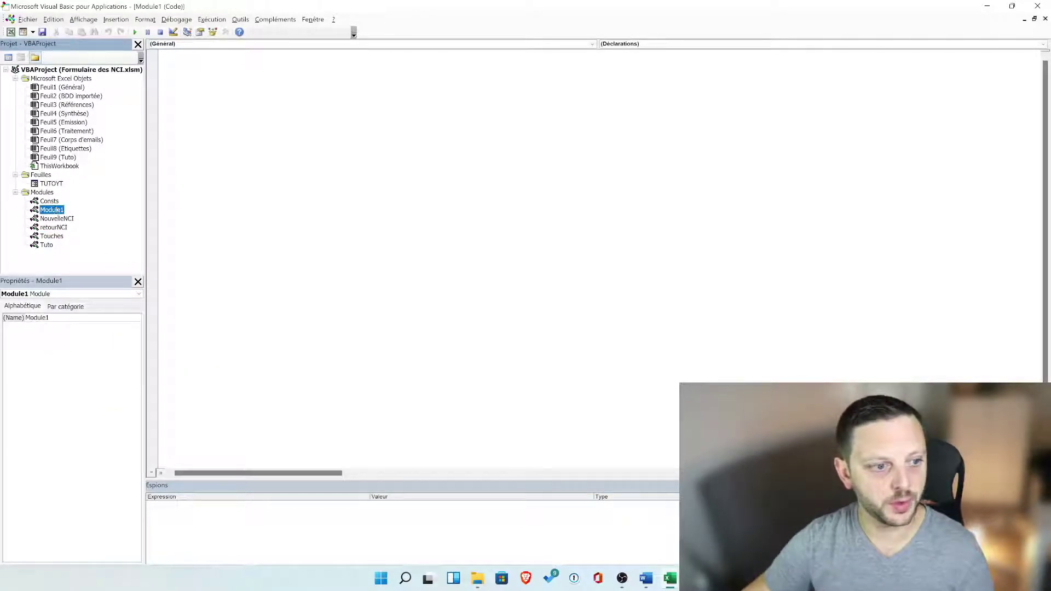
key(F4)
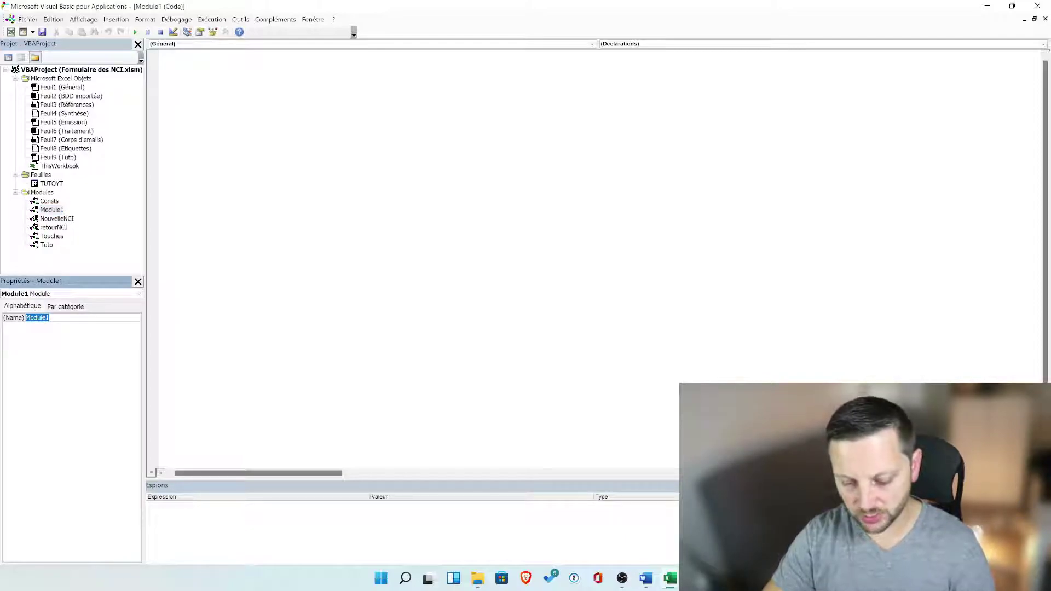
text(Initi)
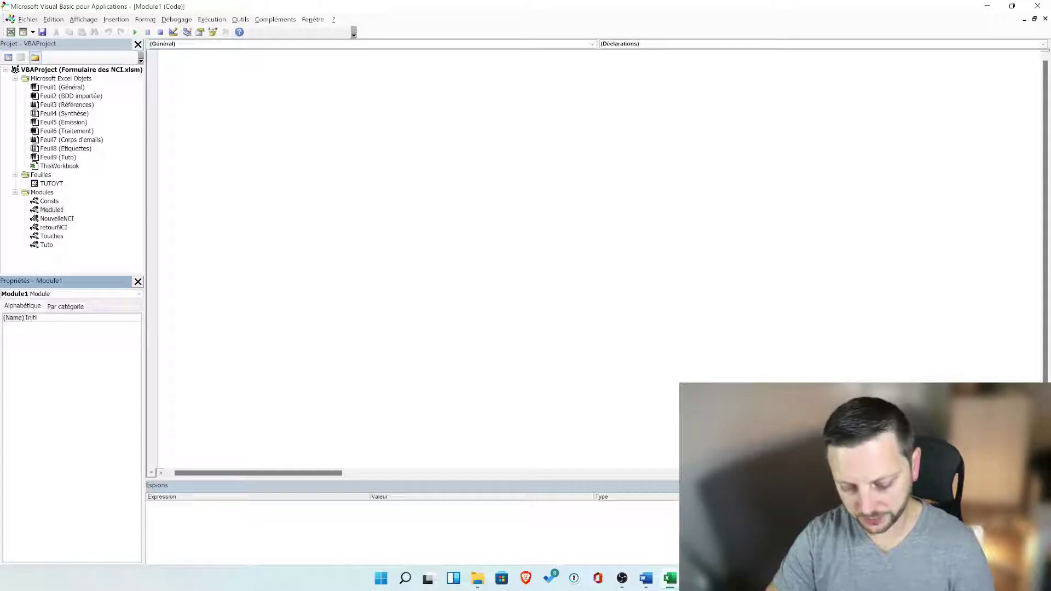
text(alisation)
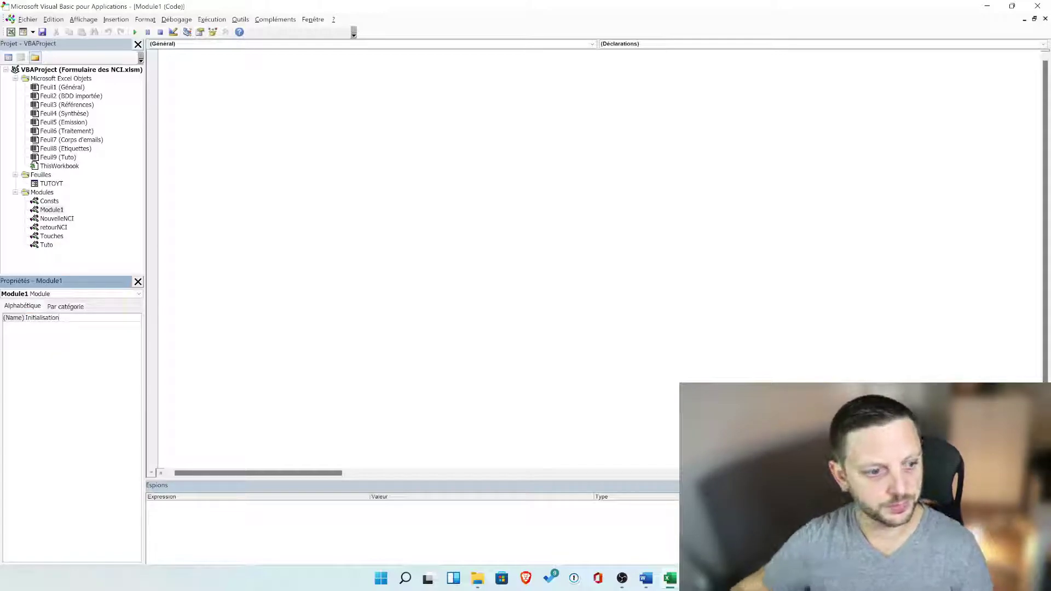
key(Return)
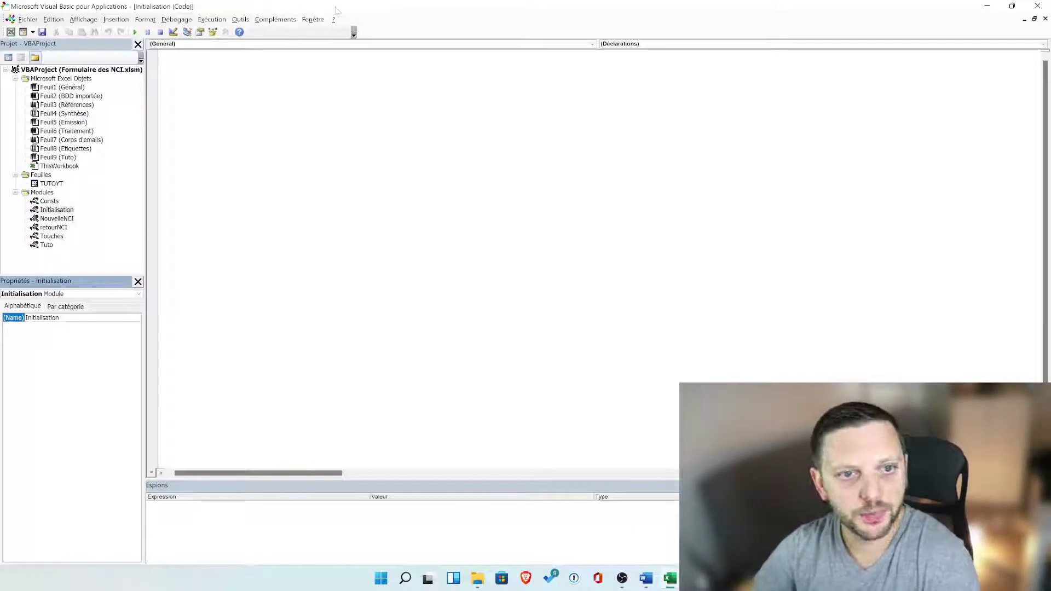
- Open the TUTOYT form in design view and draw a text box on its left side
double_click(51, 184)
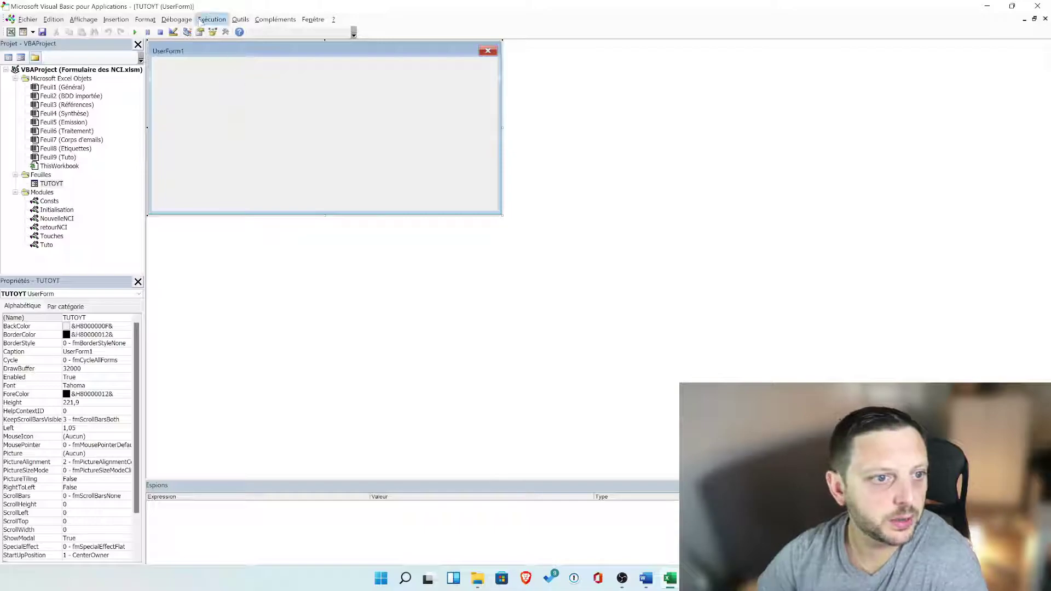
click(225, 32)
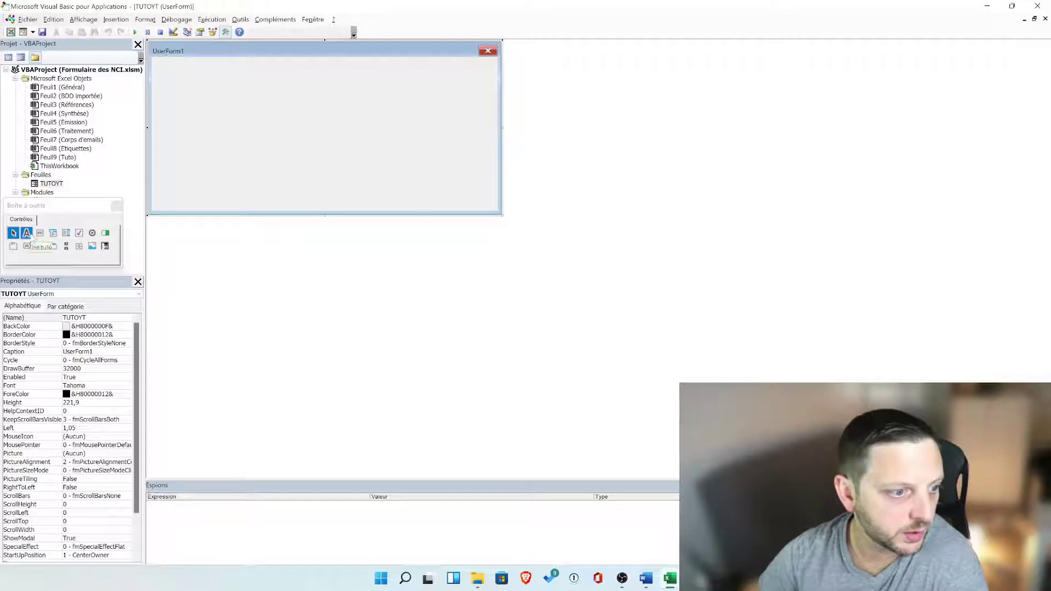
click(40, 233)
drag(181, 143, 213, 171)
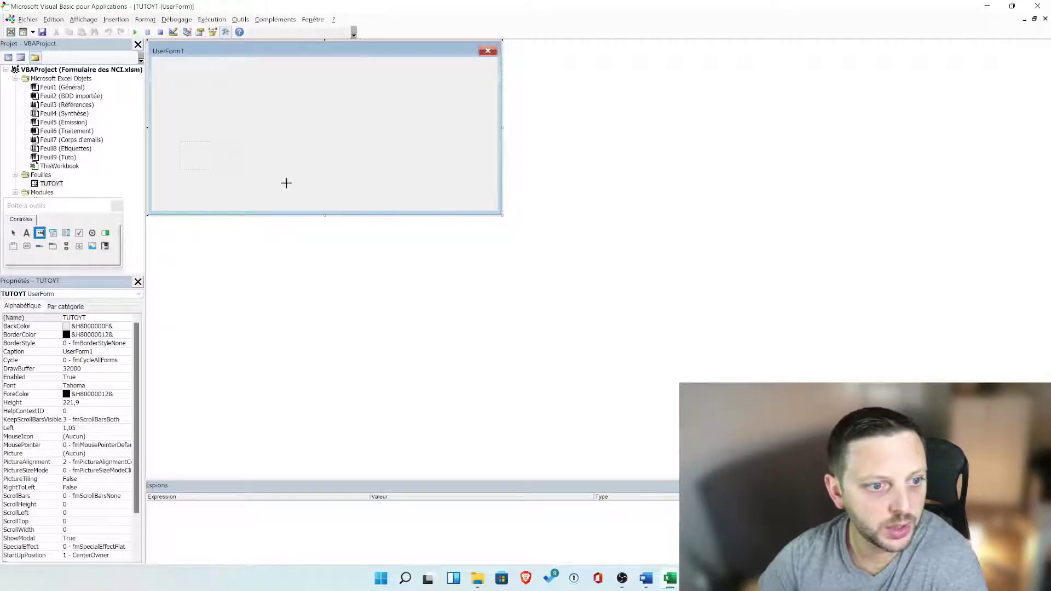
drag(286, 183, 289, 184)
click(225, 167)
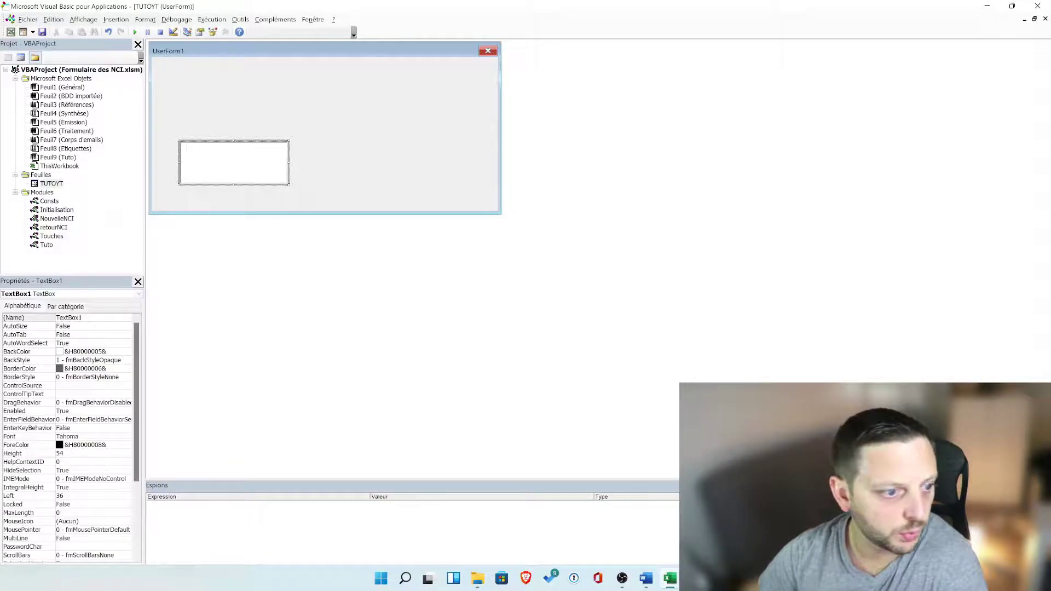
click(421, 177)
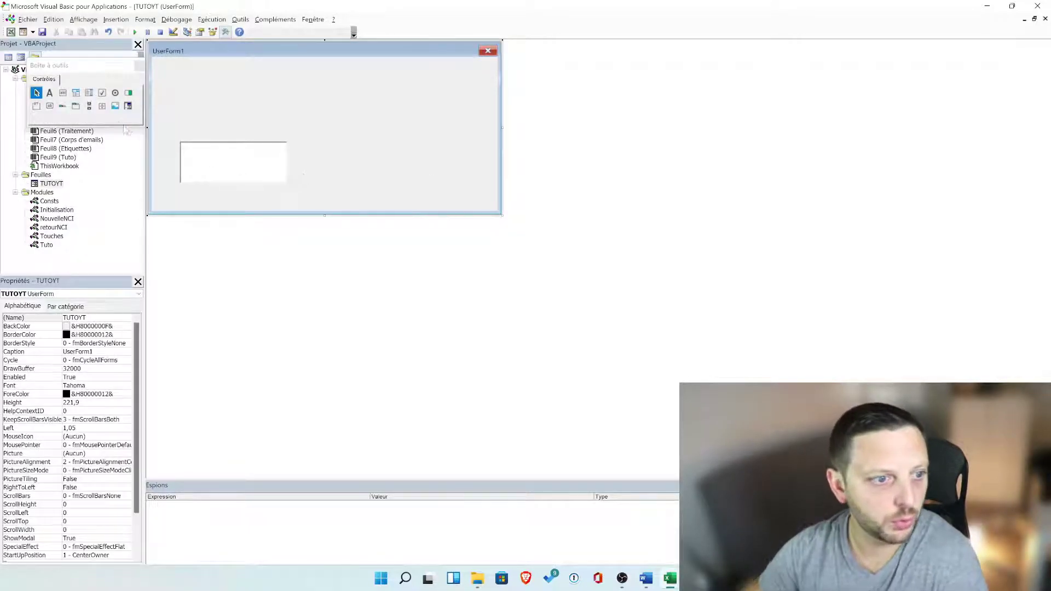
- Draw CommandButton1 on the right side of the TUTOYT form
click(50, 106)
drag(347, 149, 430, 188)
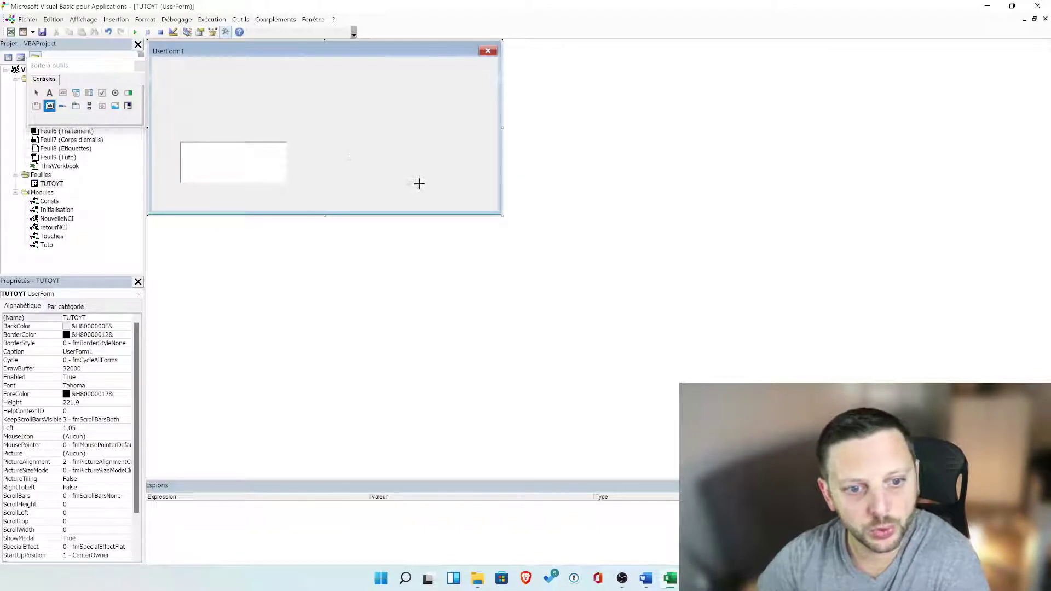
drag(406, 154, 419, 145)
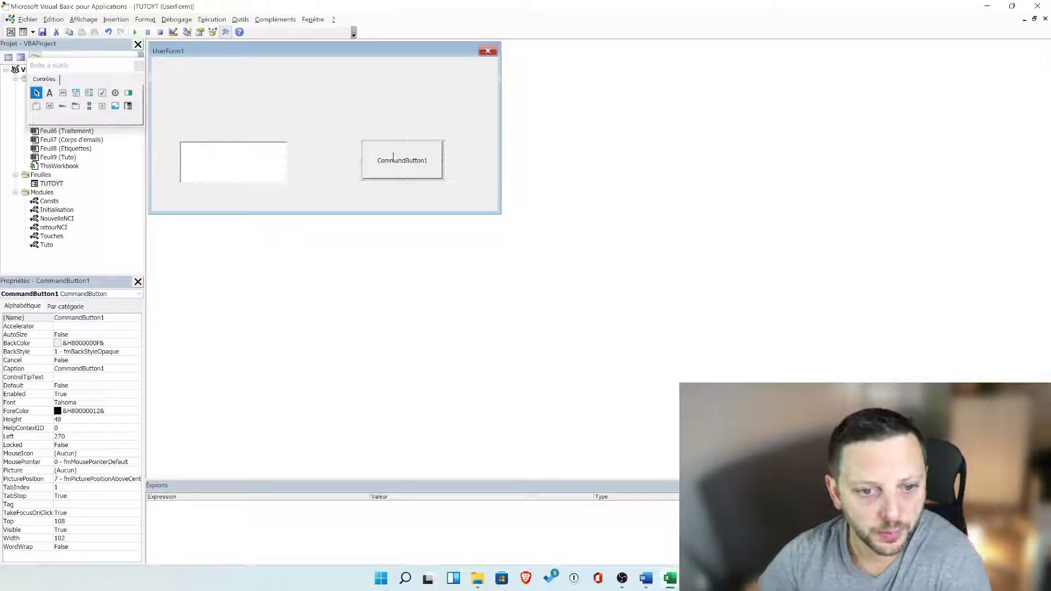
click(395, 117)
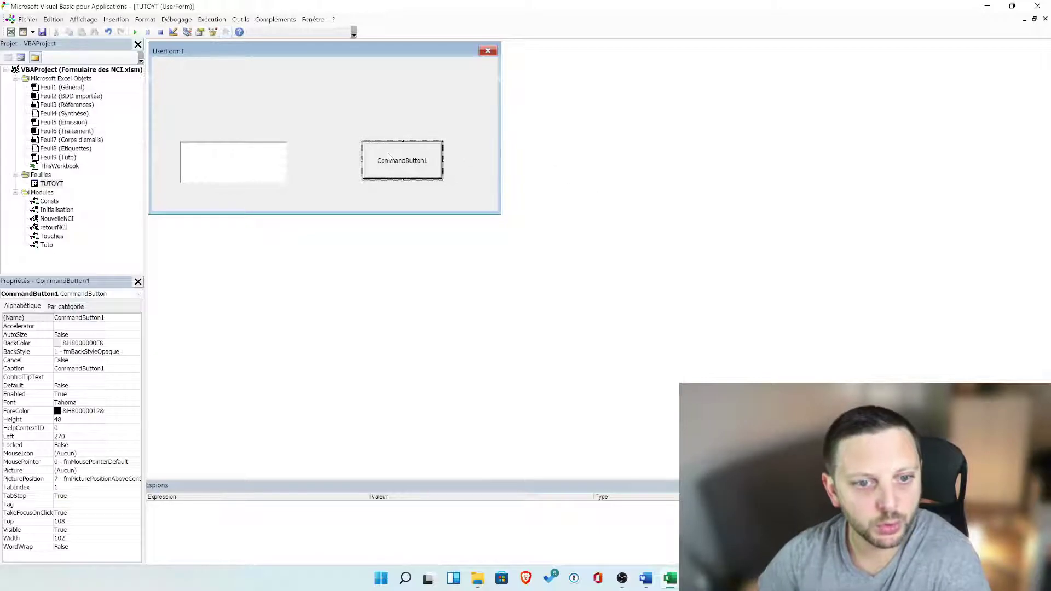
- Create Click procedures for the form and CommandButton1, then close the Toolbox
double_click(229, 99)
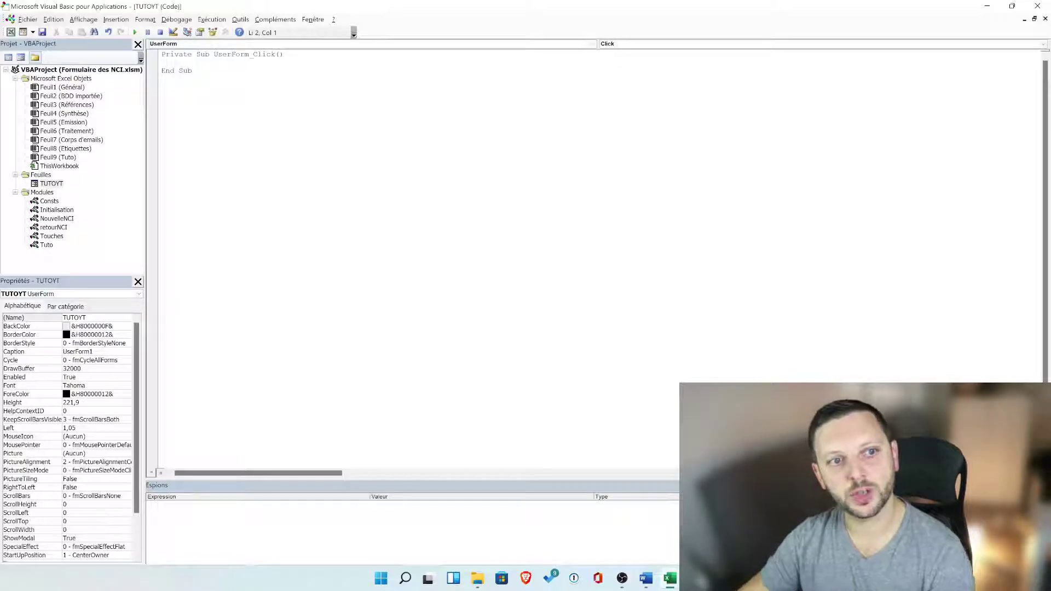
key(shift+F7)
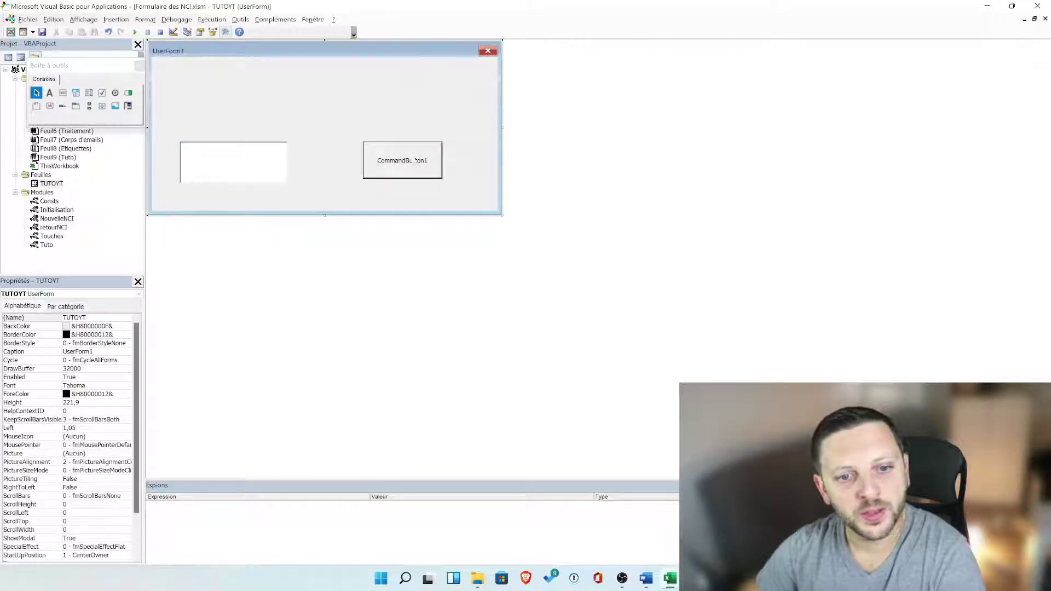
click(408, 160)
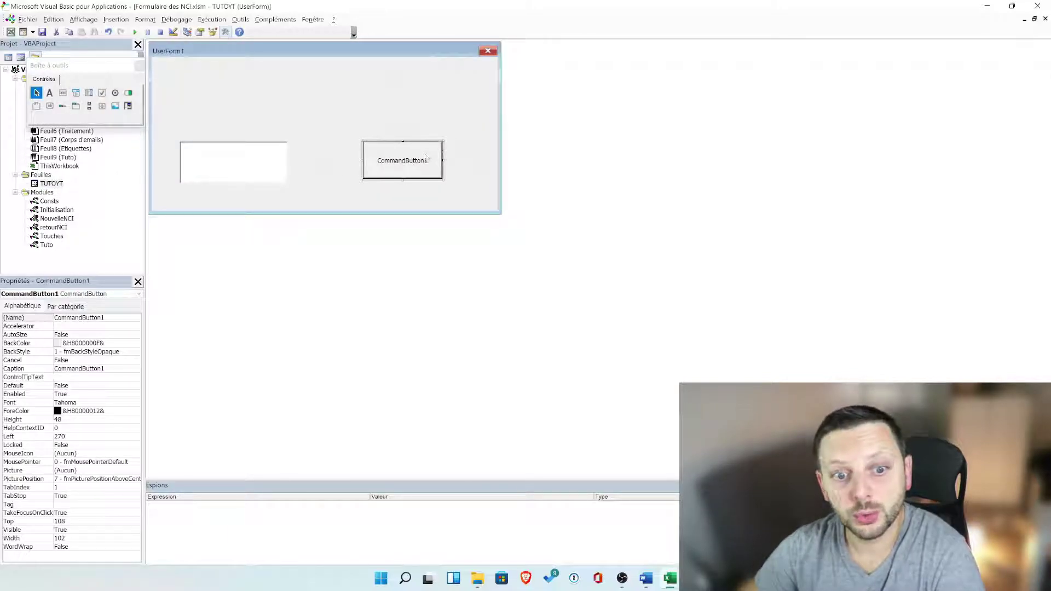
click(409, 155)
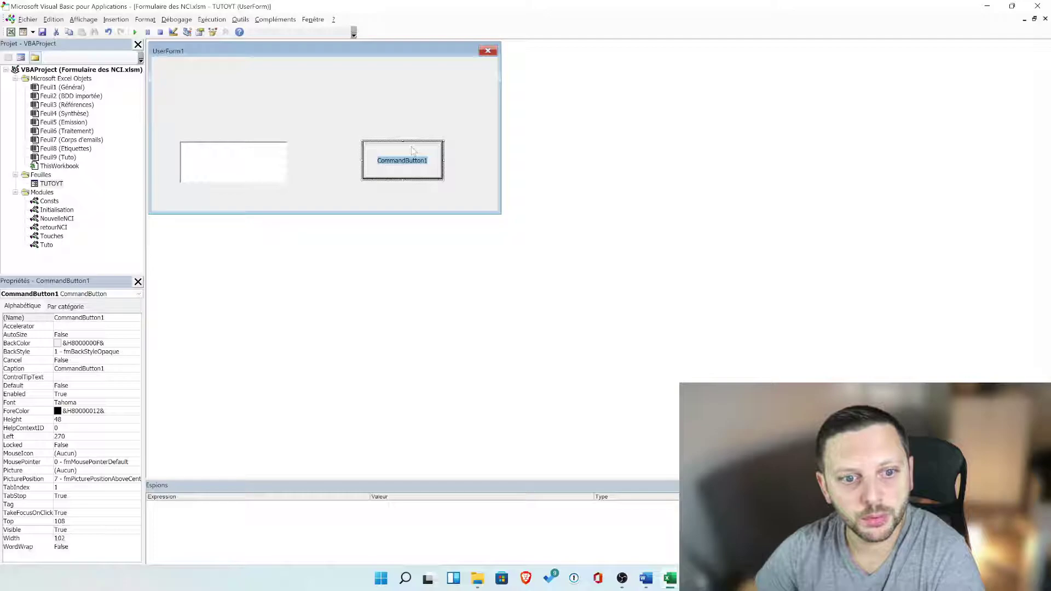
click(387, 199)
double_click(392, 152)
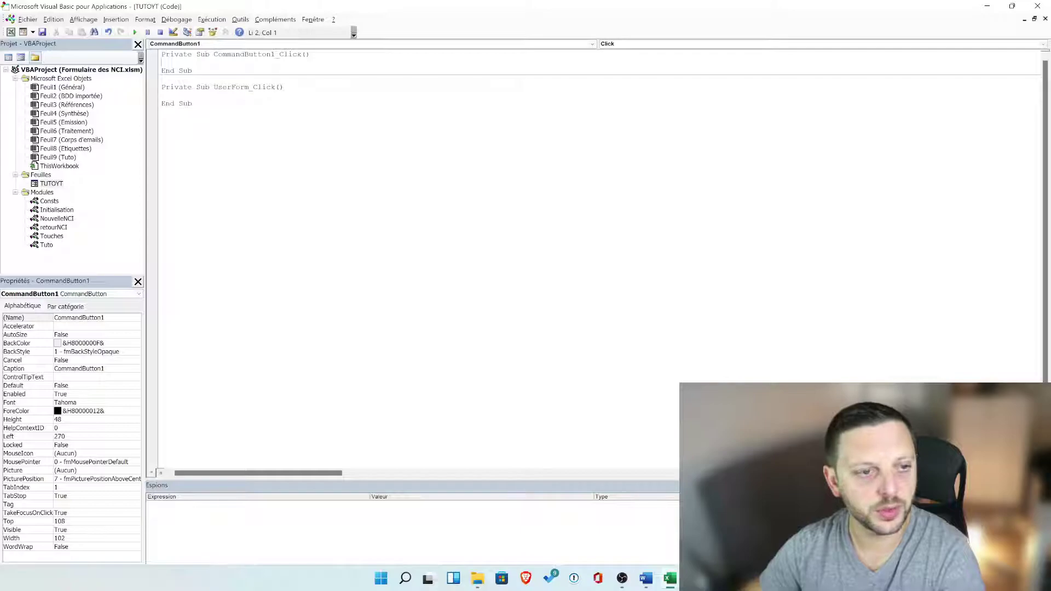
double_click(58, 185)
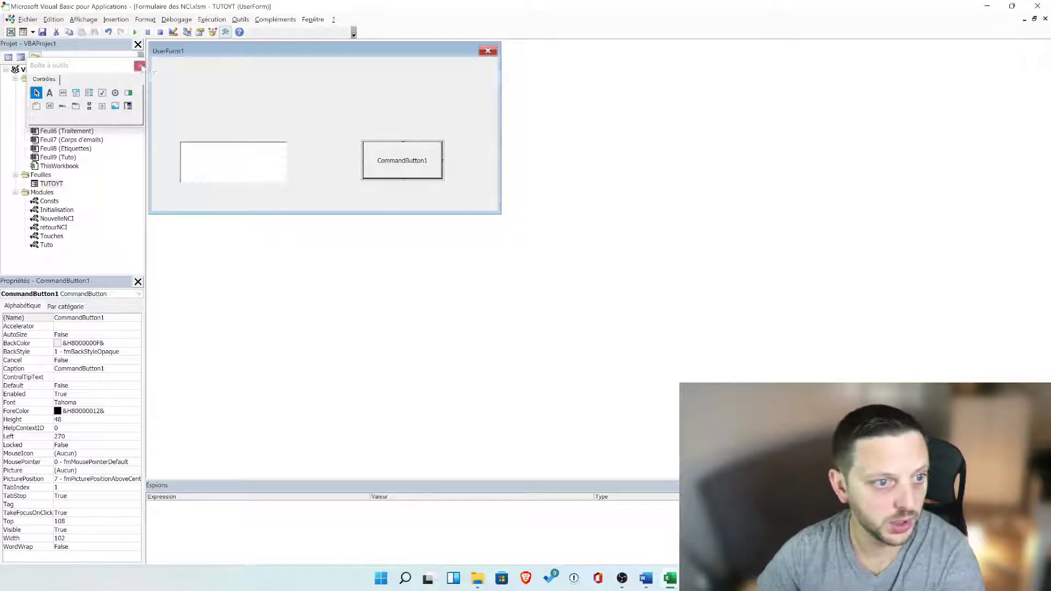
click(139, 65)
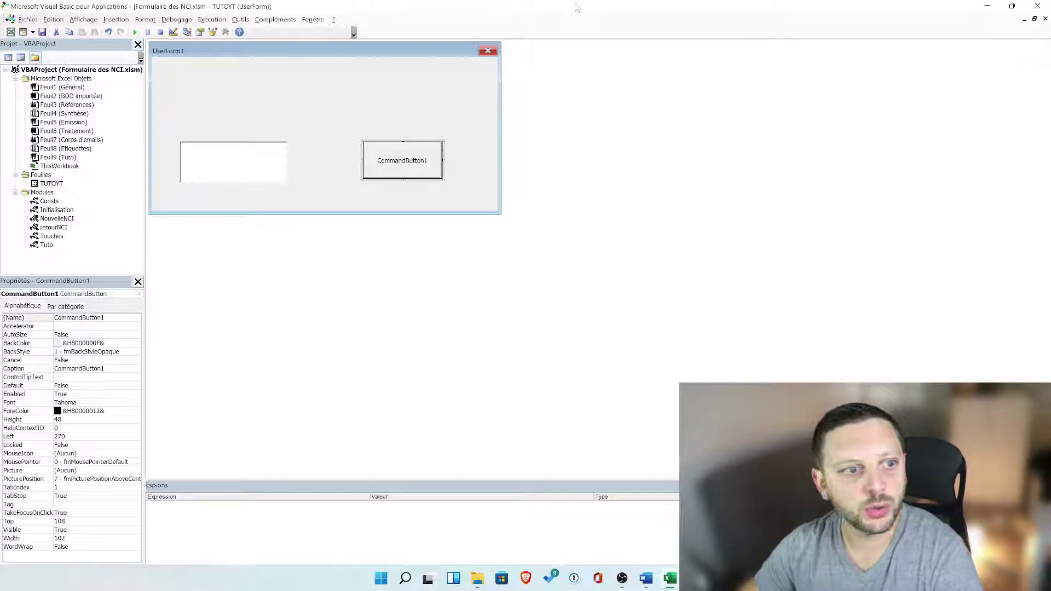
mouse_move(1012, 6)
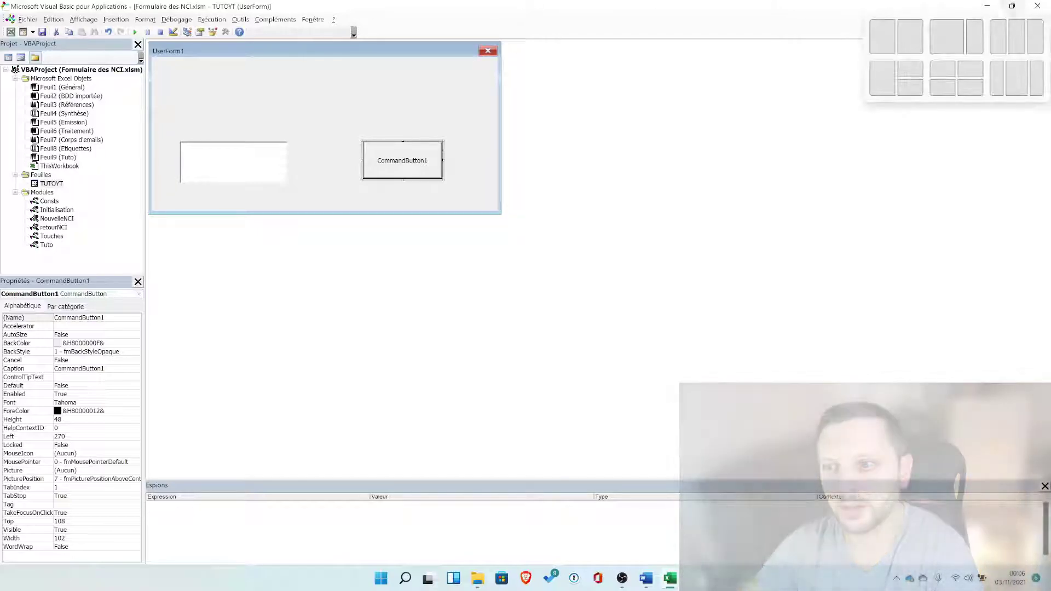
- Place Excel and the VBA editor side by side and open the Tuto module's code
click(946, 36)
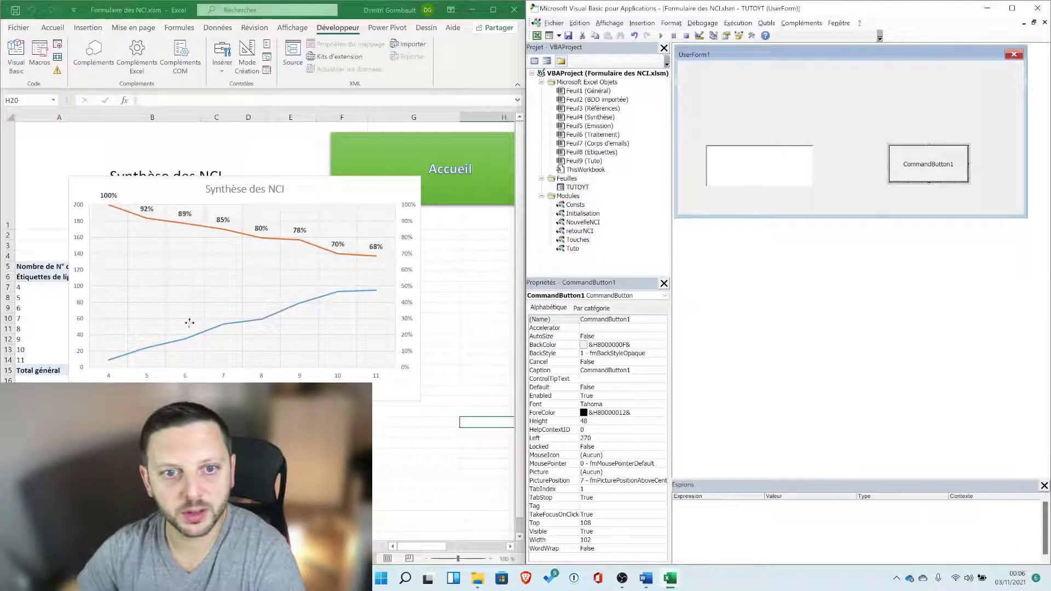
key(alt+F11)
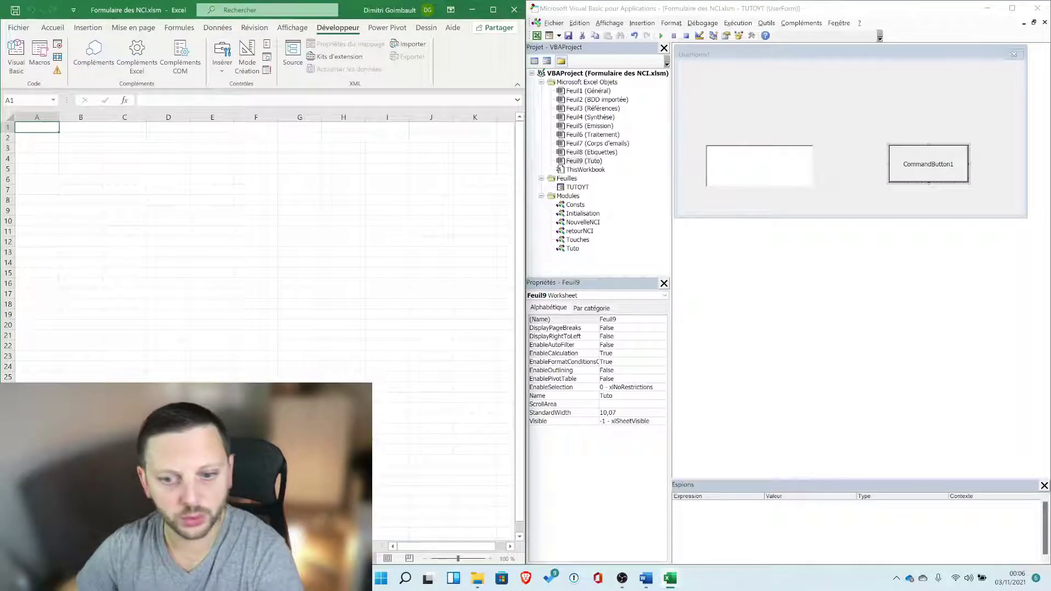
click(573, 257)
double_click(572, 248)
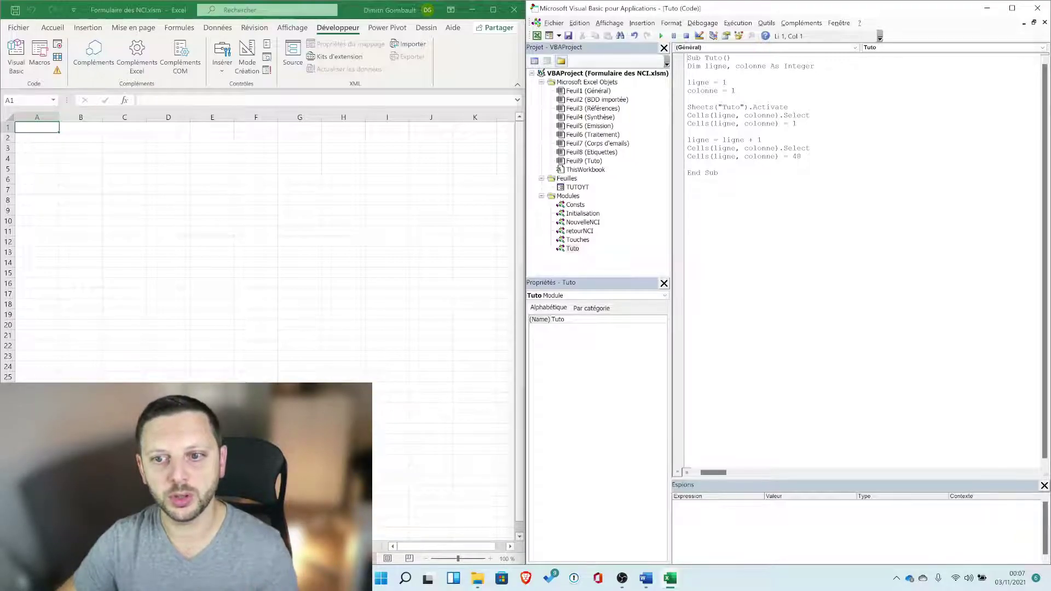
- Select the Cells(ligne, colonne) expression on line 8 and examine ligne and colonne
drag(779, 115, 705, 116)
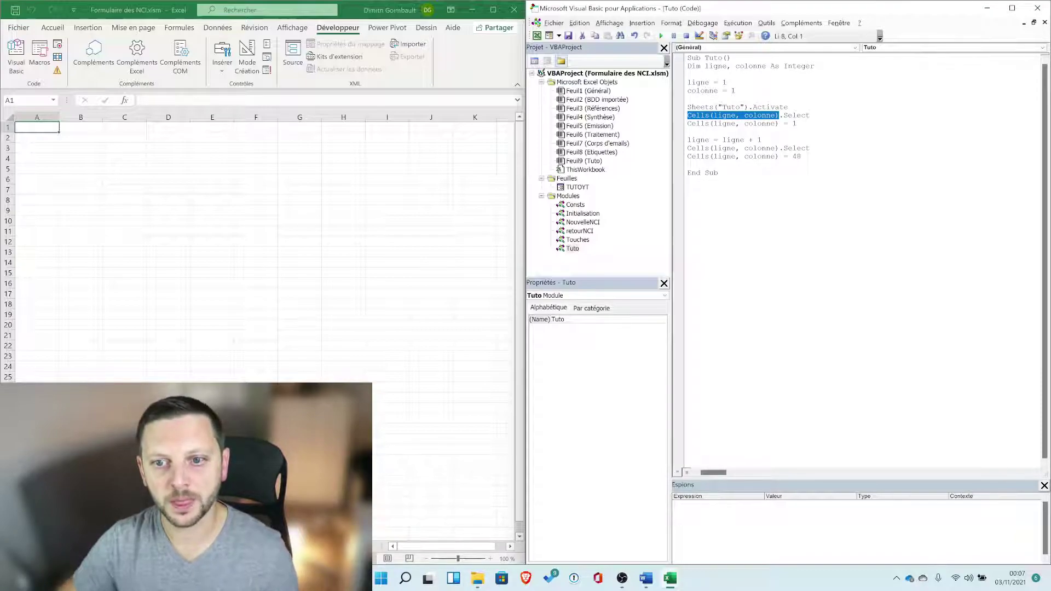
click(688, 131)
drag(688, 115, 775, 116)
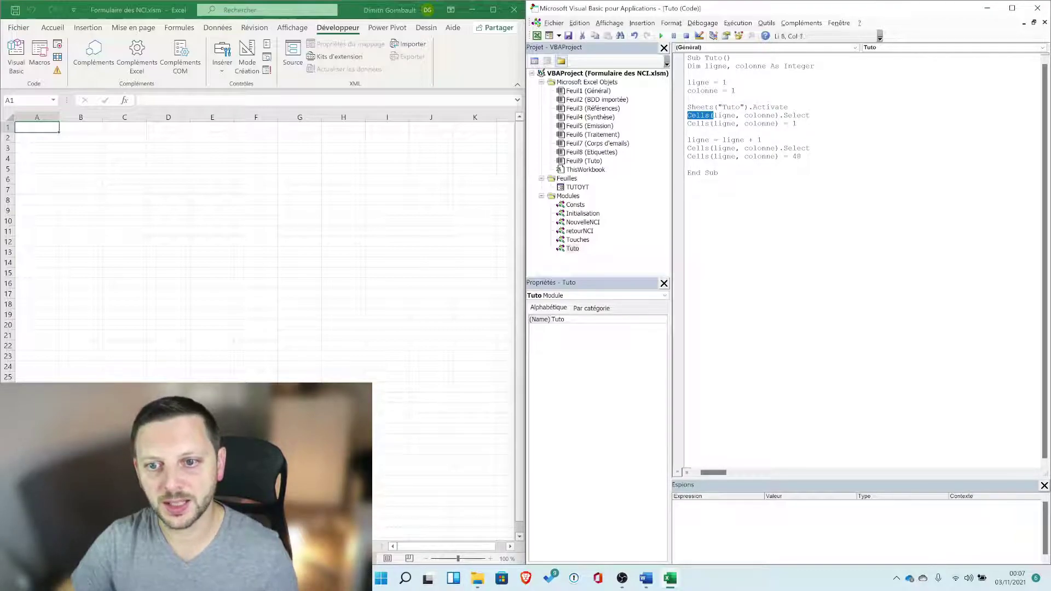
click(725, 116)
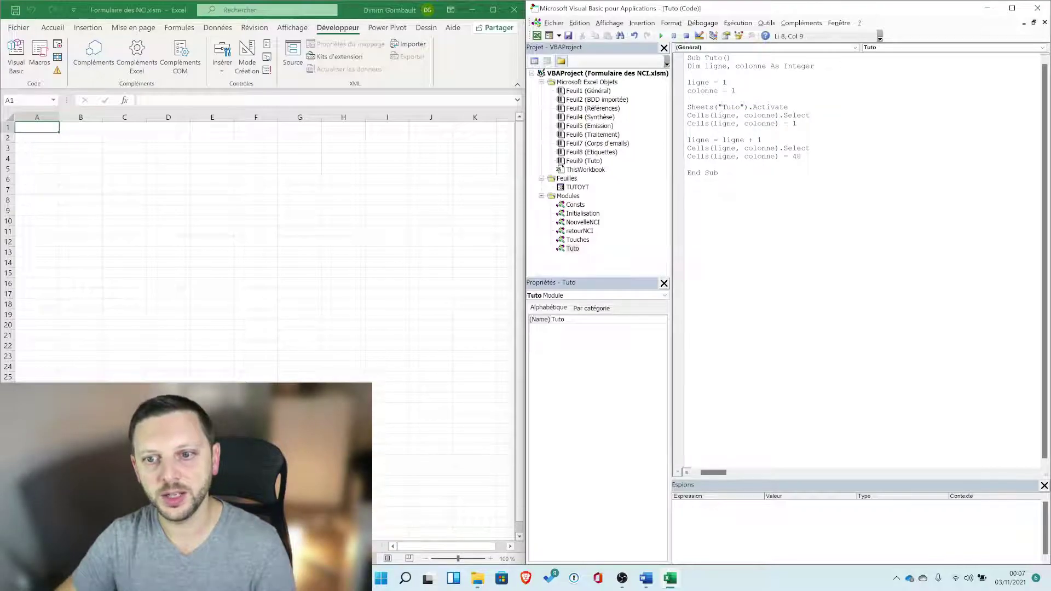
click(758, 116)
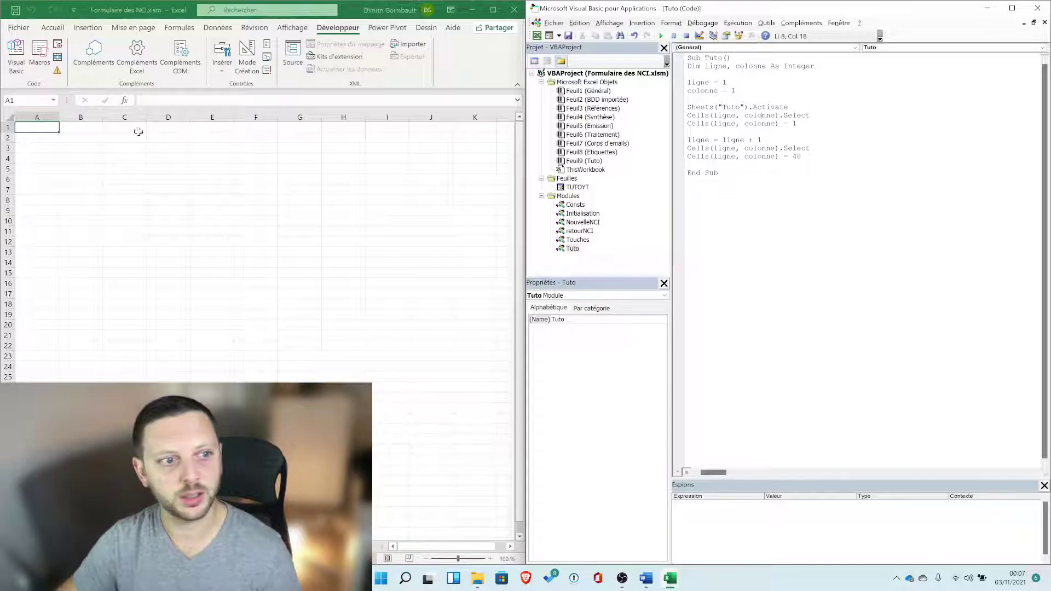
- Select cells A2 and C3 on the Tuto sheet, then reselect Cells(ligne, colonne) in the code
click(36, 129)
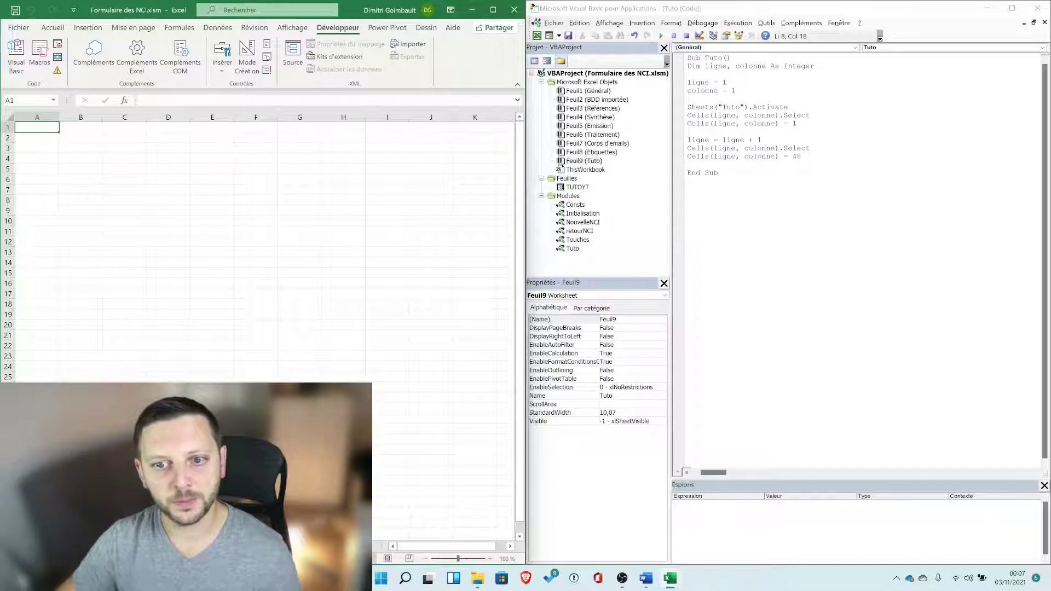
click(48, 138)
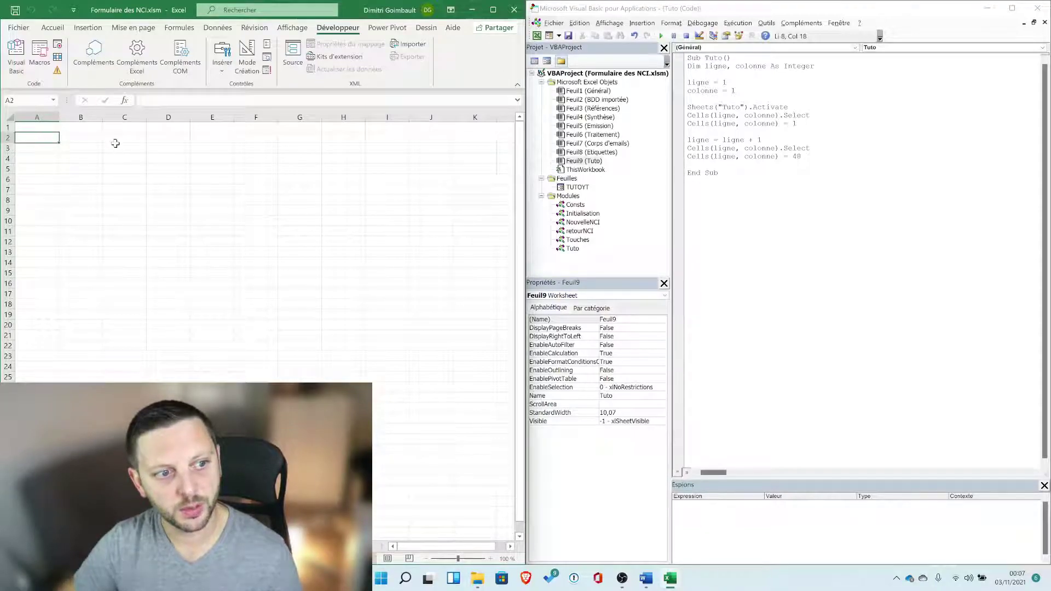
click(118, 148)
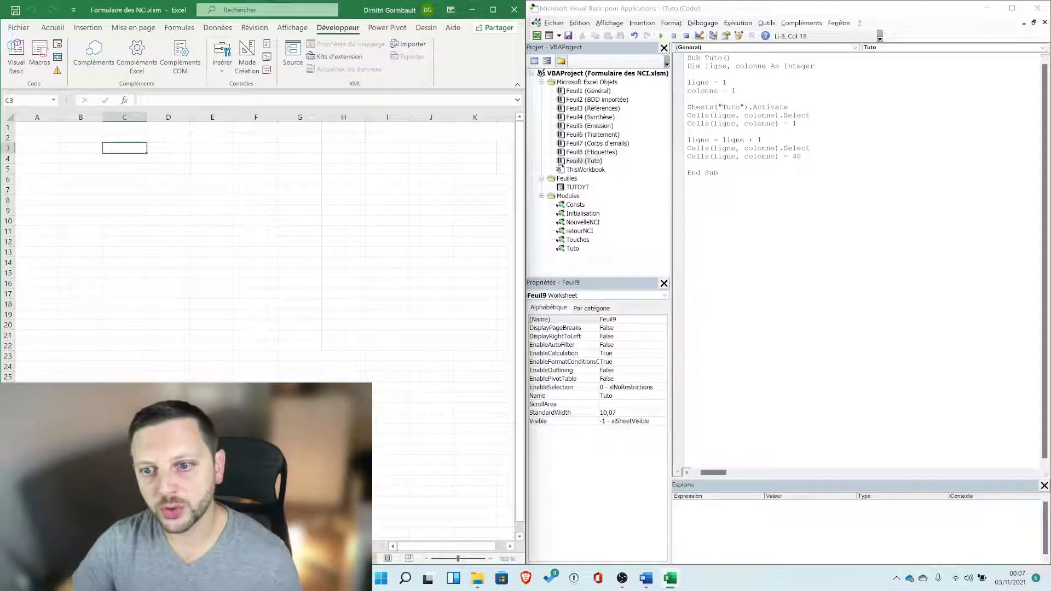
drag(779, 115, 688, 116)
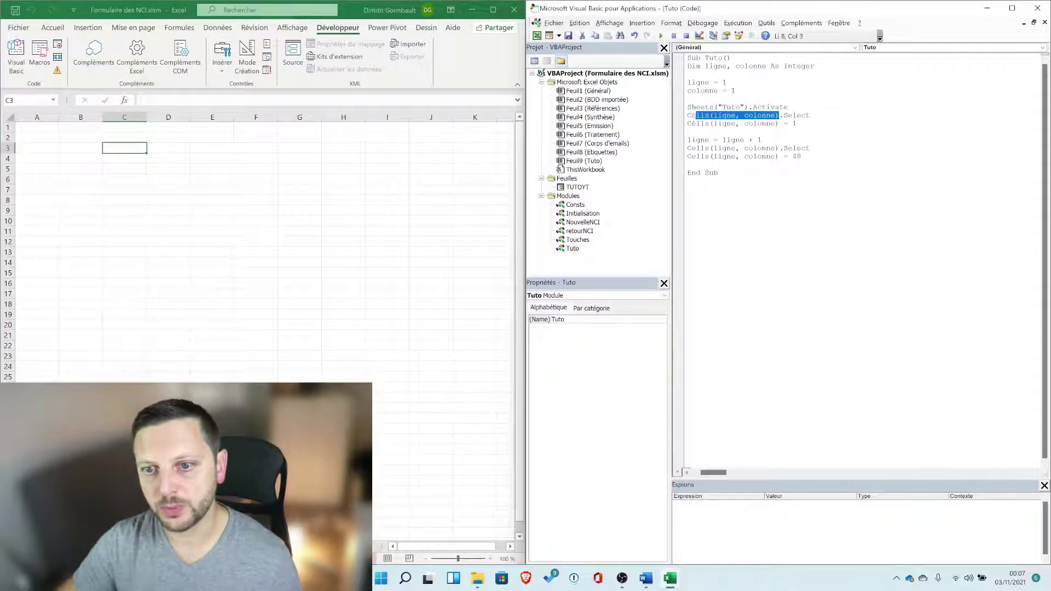
- Add a watch on Cells(ligne, colonne) with Ajouter un espion, then open the Débogage menu
right_click(702, 116)
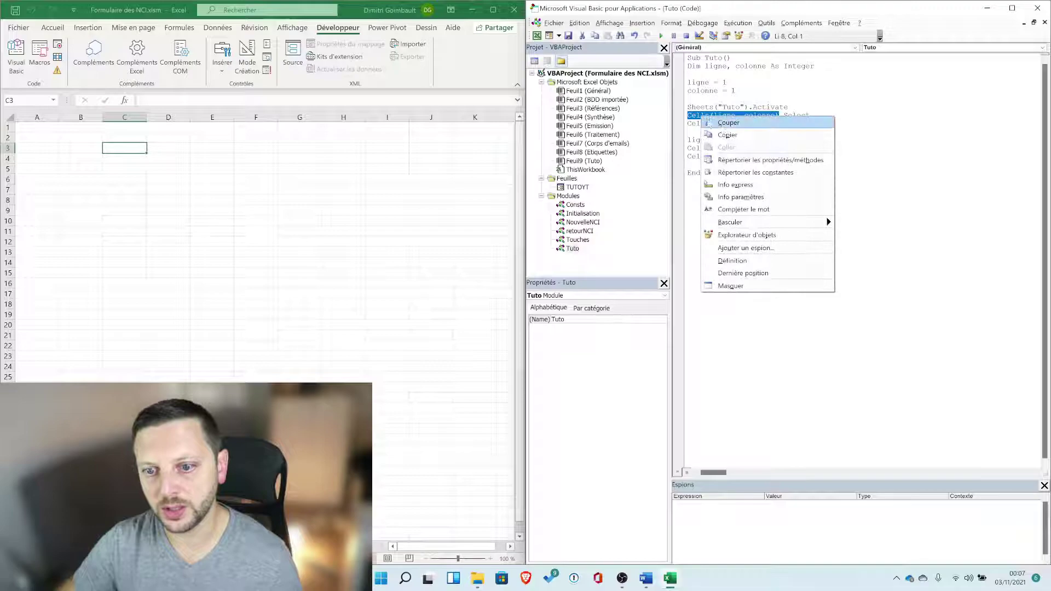
click(754, 248)
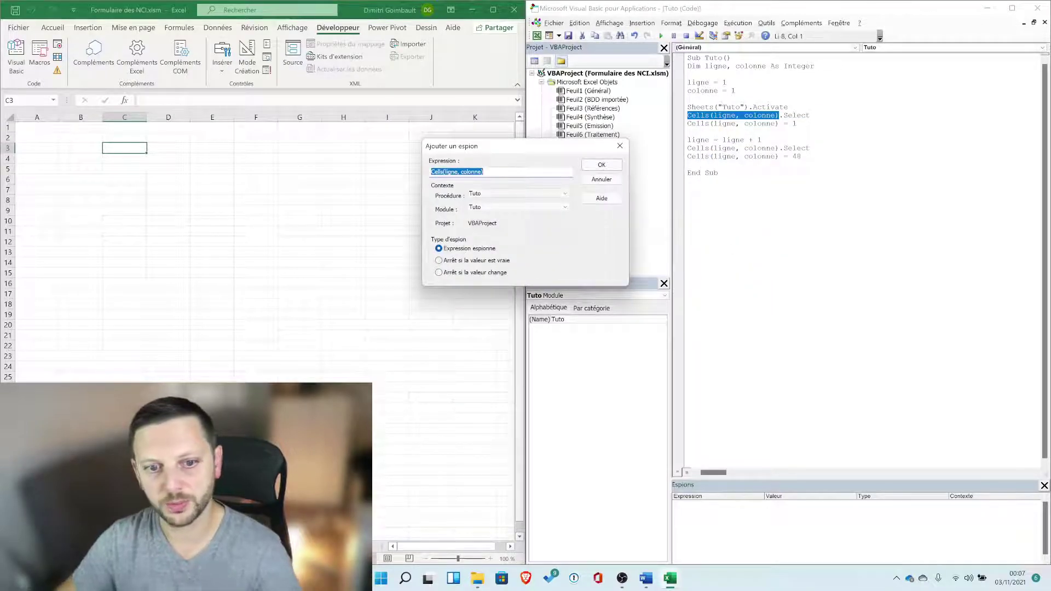
click(602, 165)
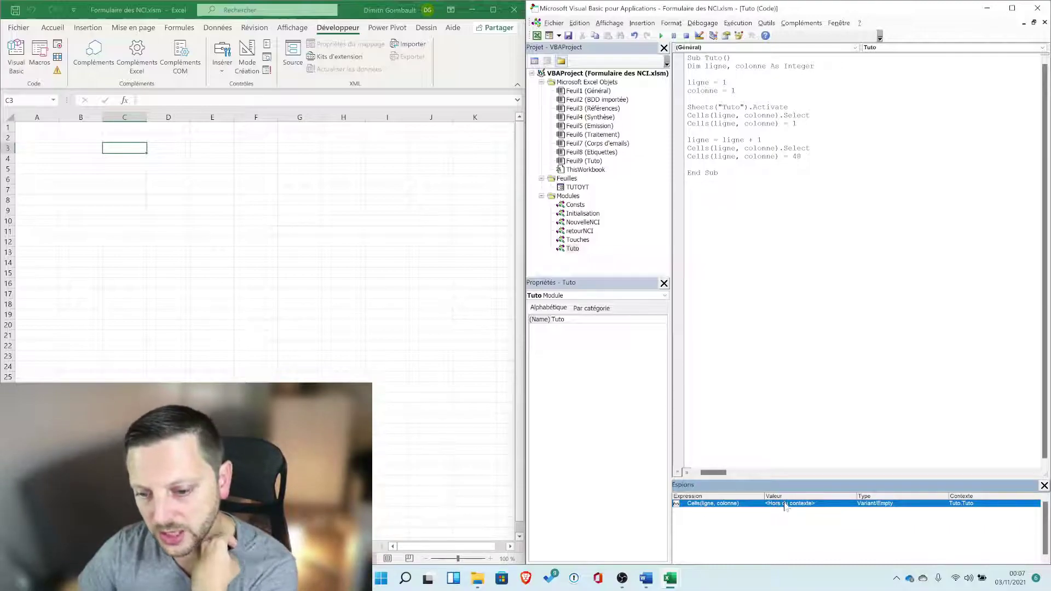
click(726, 82)
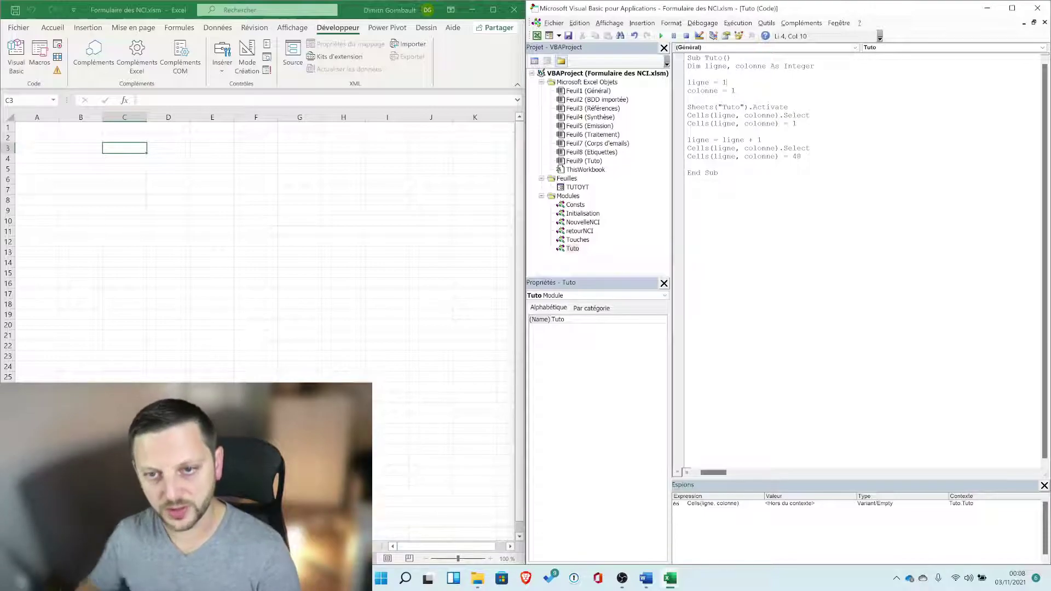
click(703, 23)
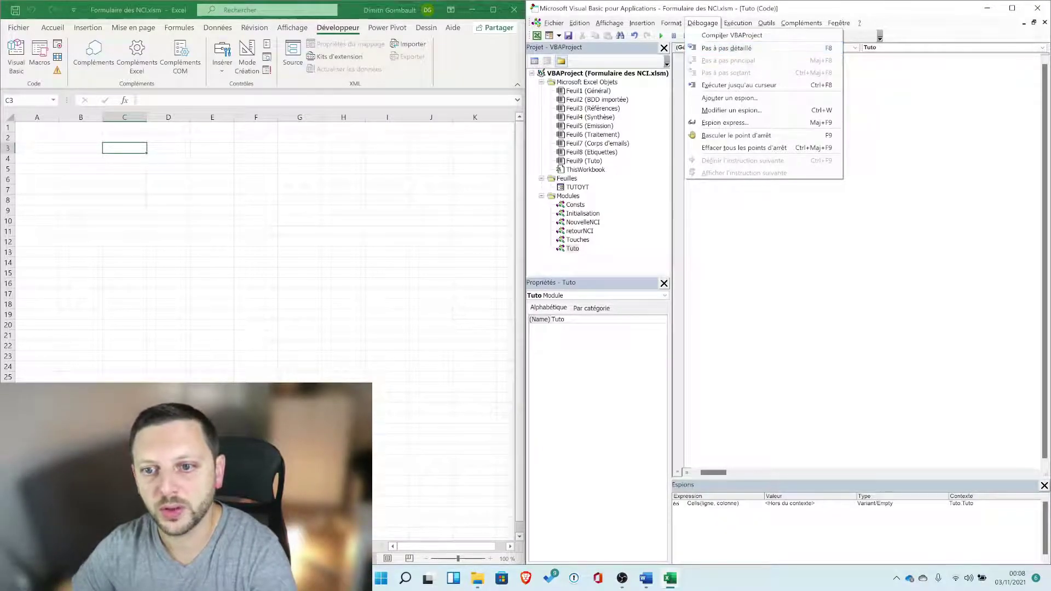
- Step the Tuto macro with F8 past ligne = 1 to the sheet activation, checking the watch
click(728, 48)
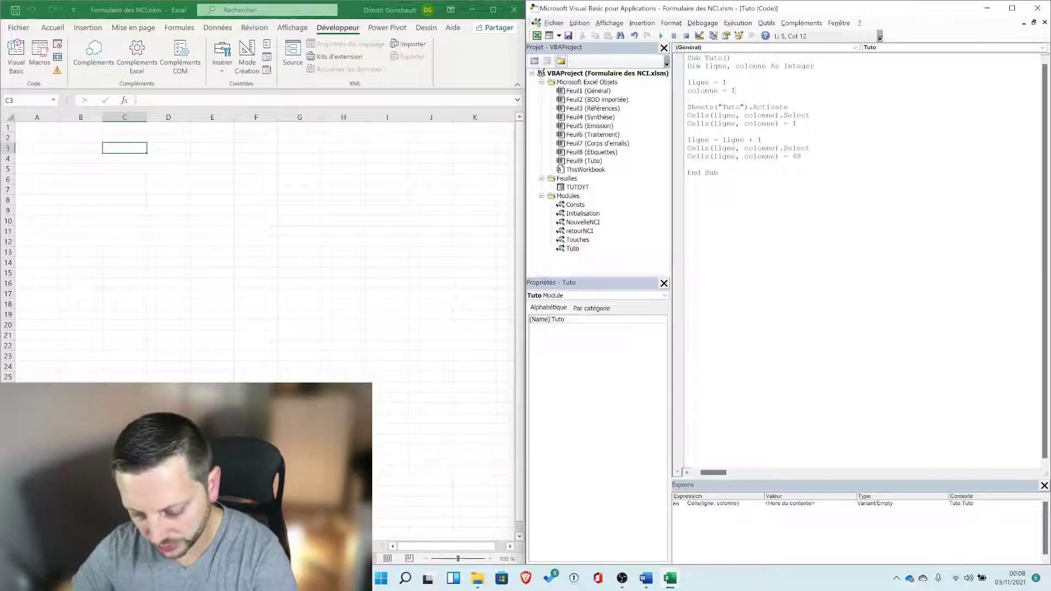
key(F8)
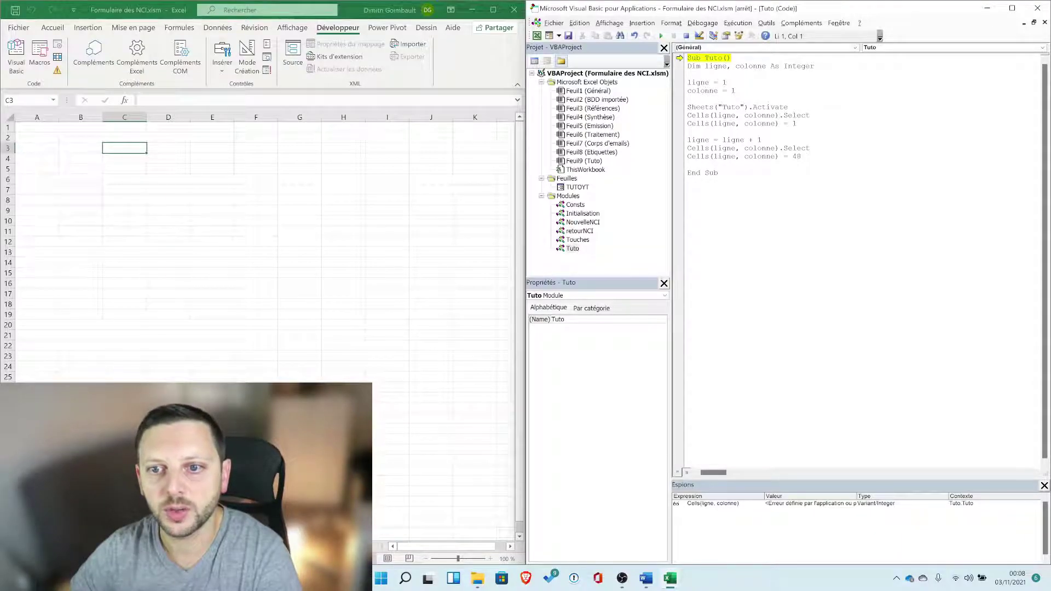
key(F8)
key(F8)
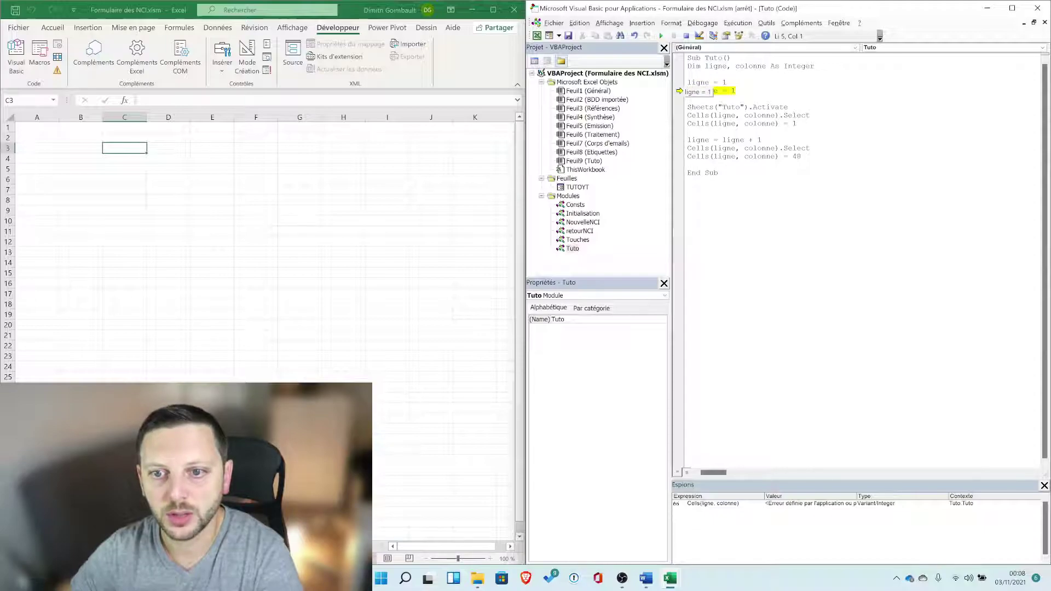
key(F8)
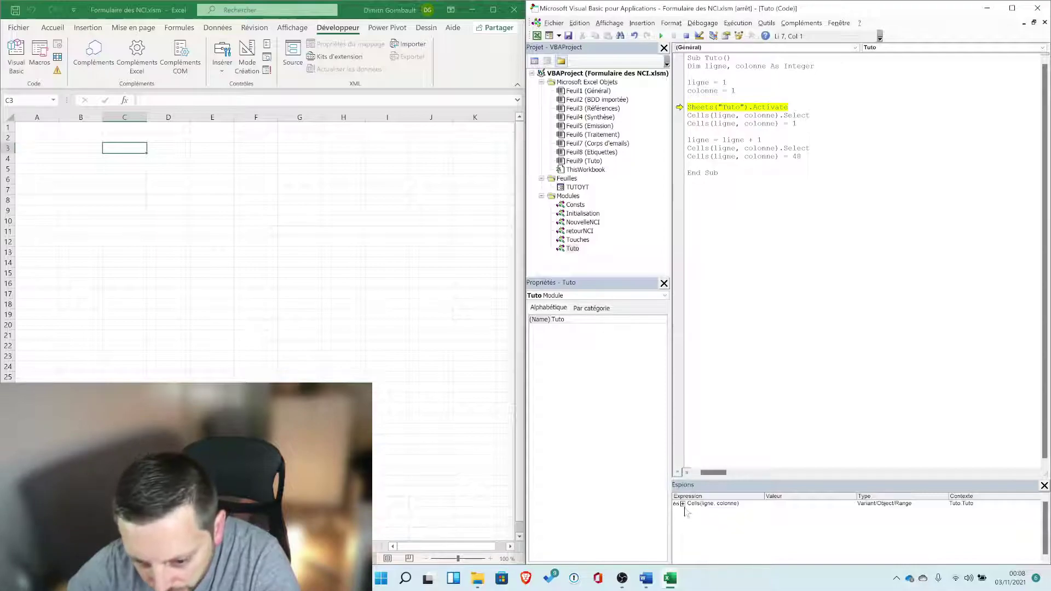
click(782, 505)
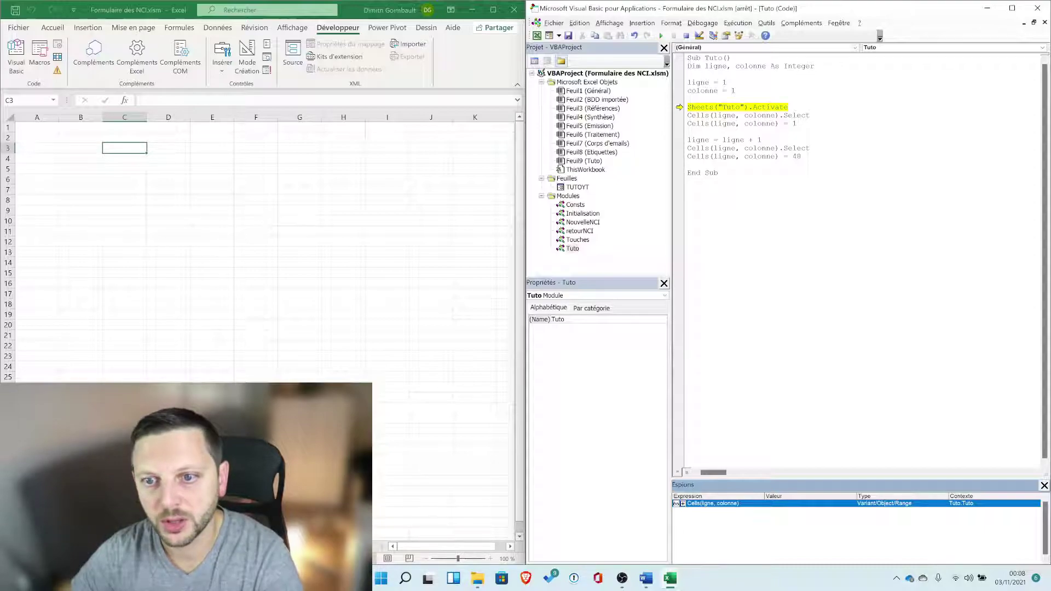
- Step on until cell A1 receives 1, confirm the watch reads 1, and select ligne
key(F8)
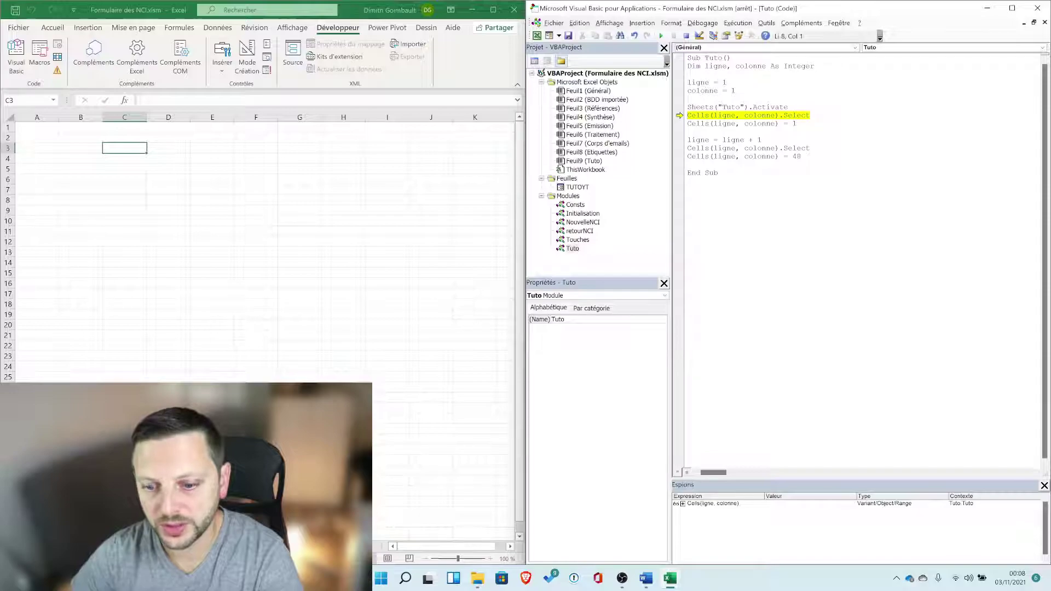
mouse_move(700, 123)
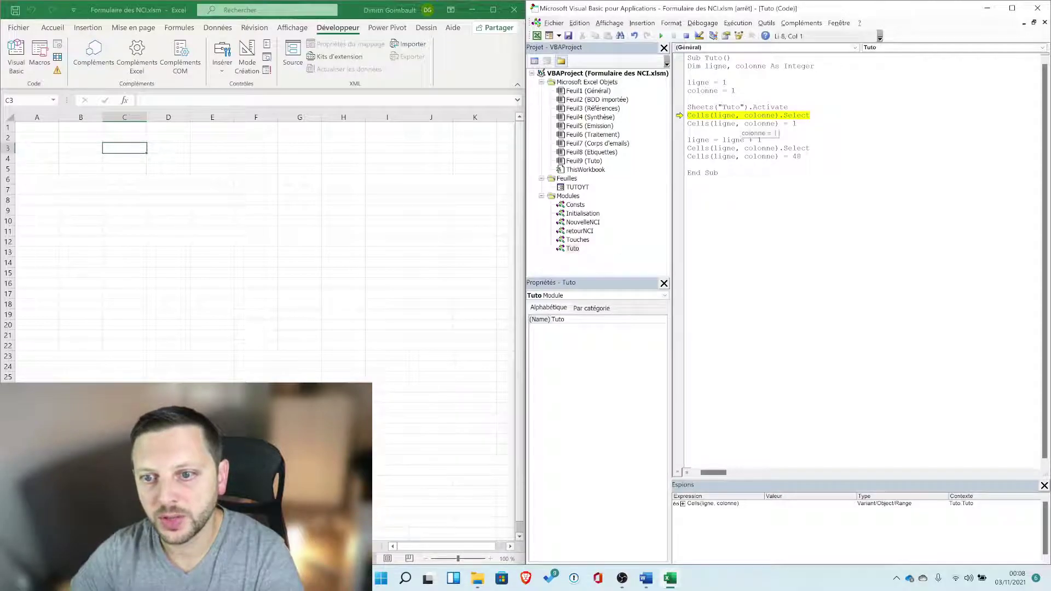
key(F8)
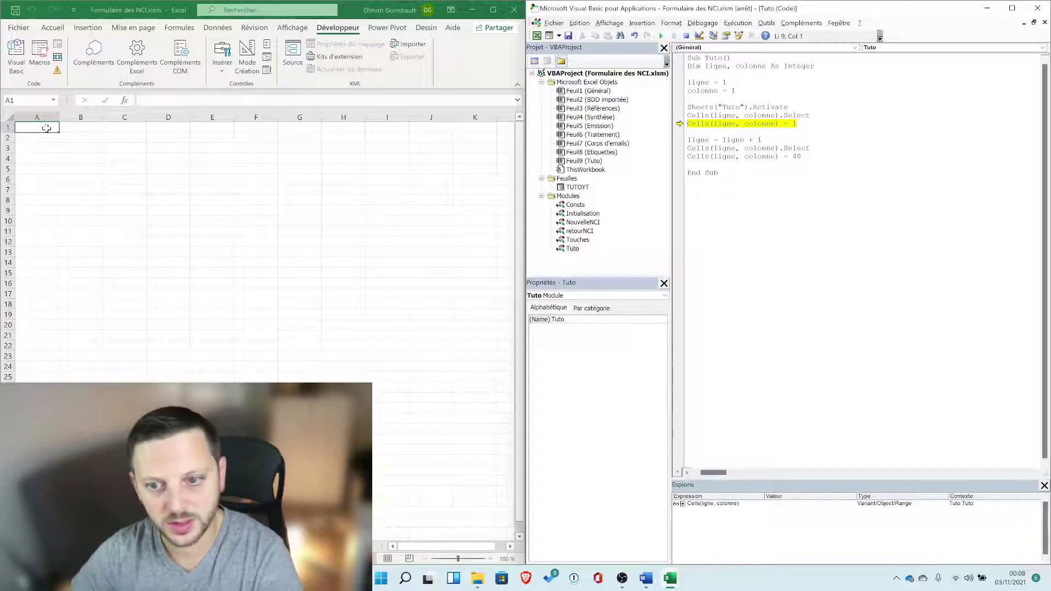
key(F8)
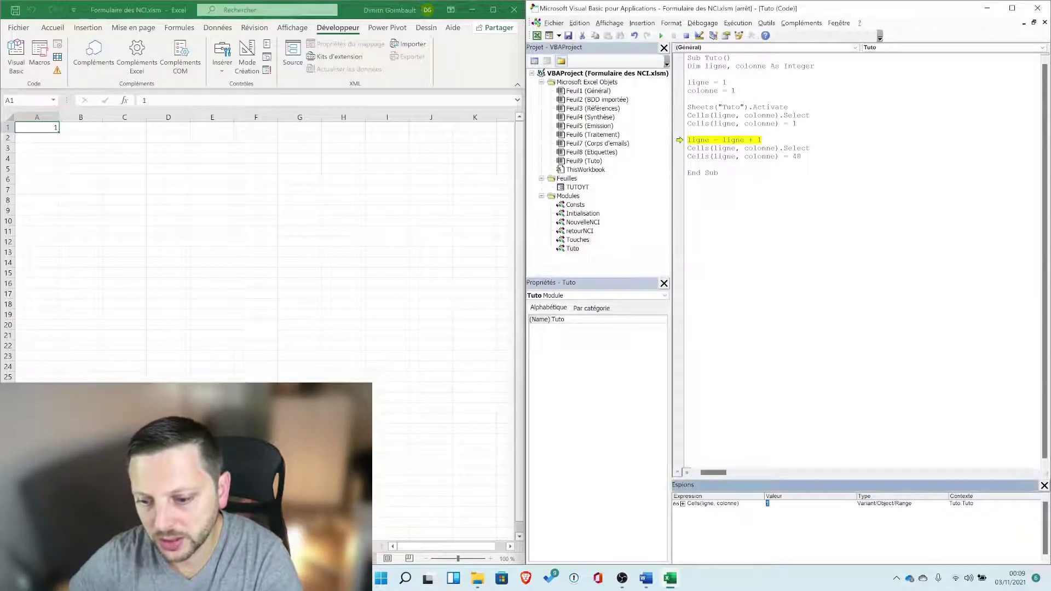
click(773, 505)
click(772, 504)
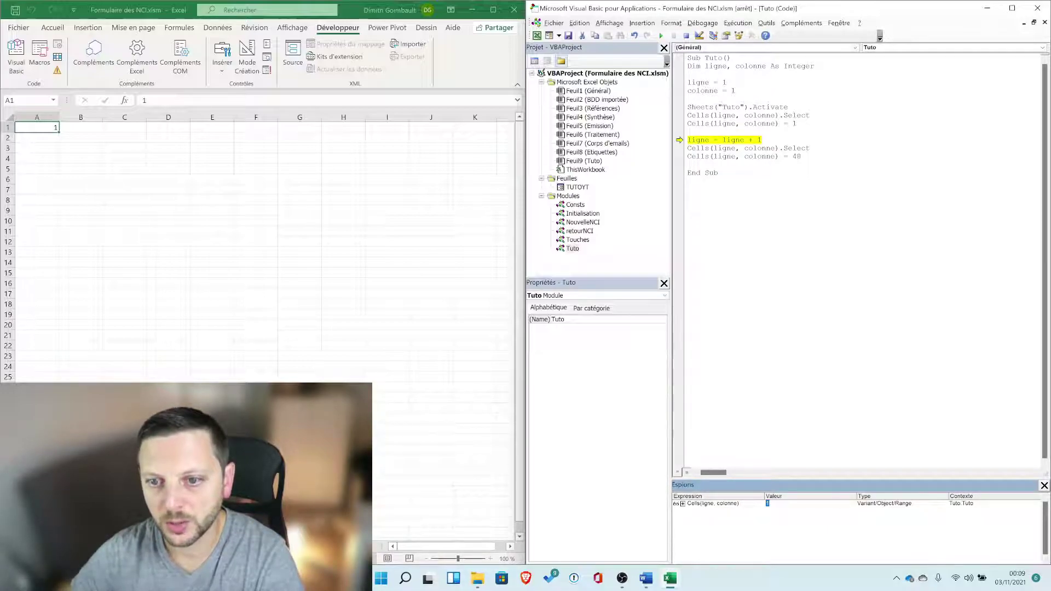
double_click(702, 90)
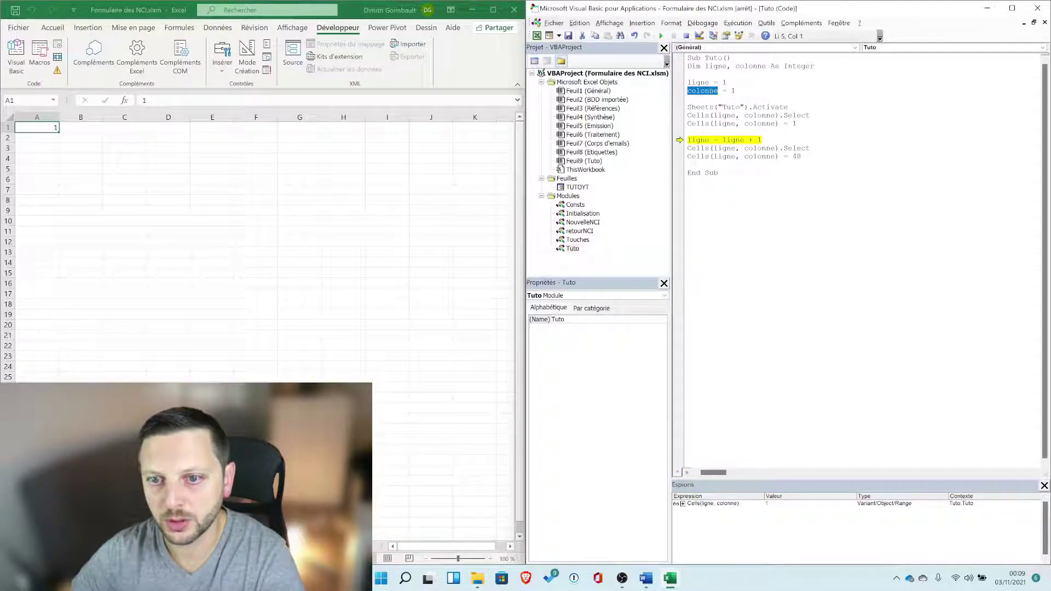
drag(709, 82, 691, 82)
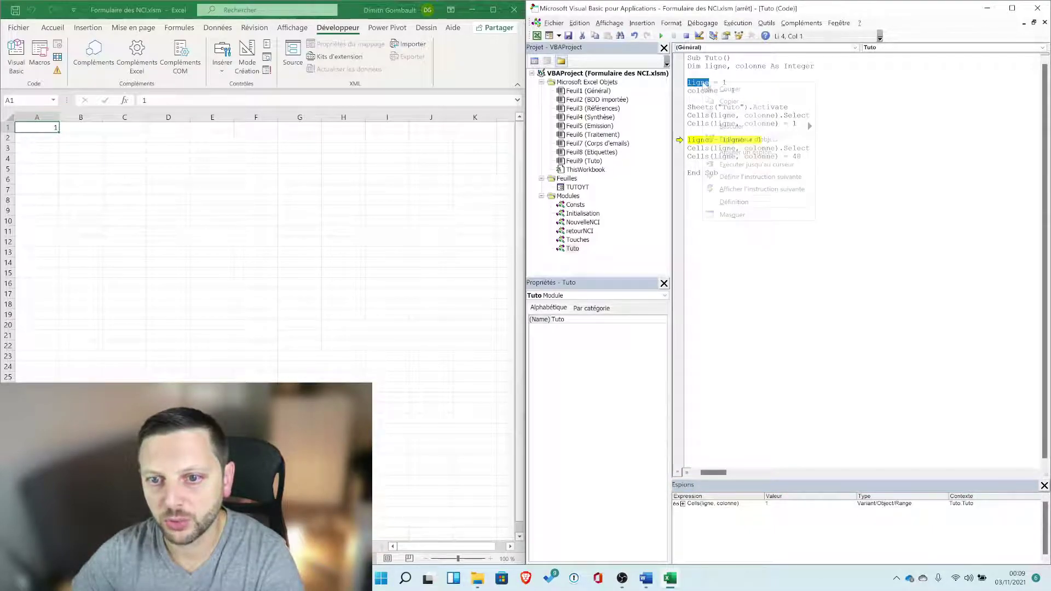
- Add a watch on ligne, then step once so it reads 2
right_click(702, 82)
click(733, 151)
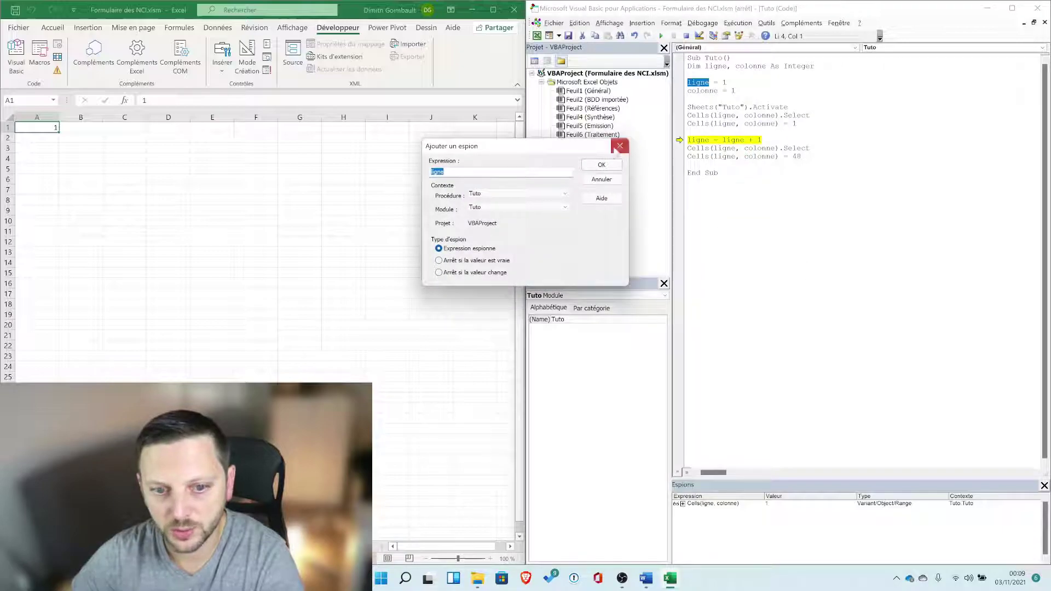
click(602, 164)
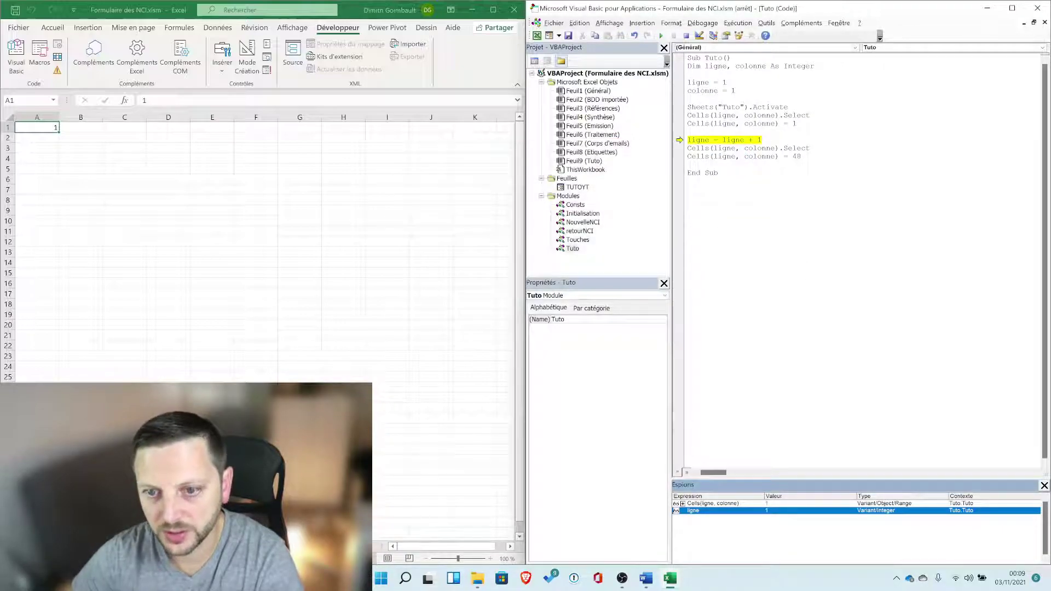
mouse_move(723, 149)
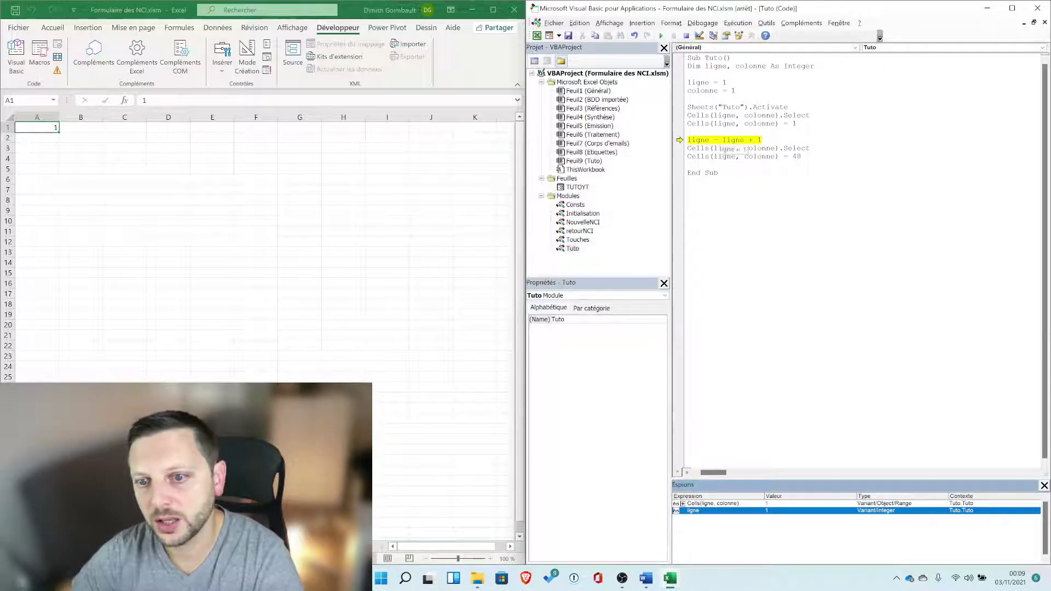
key(F8)
click(767, 511)
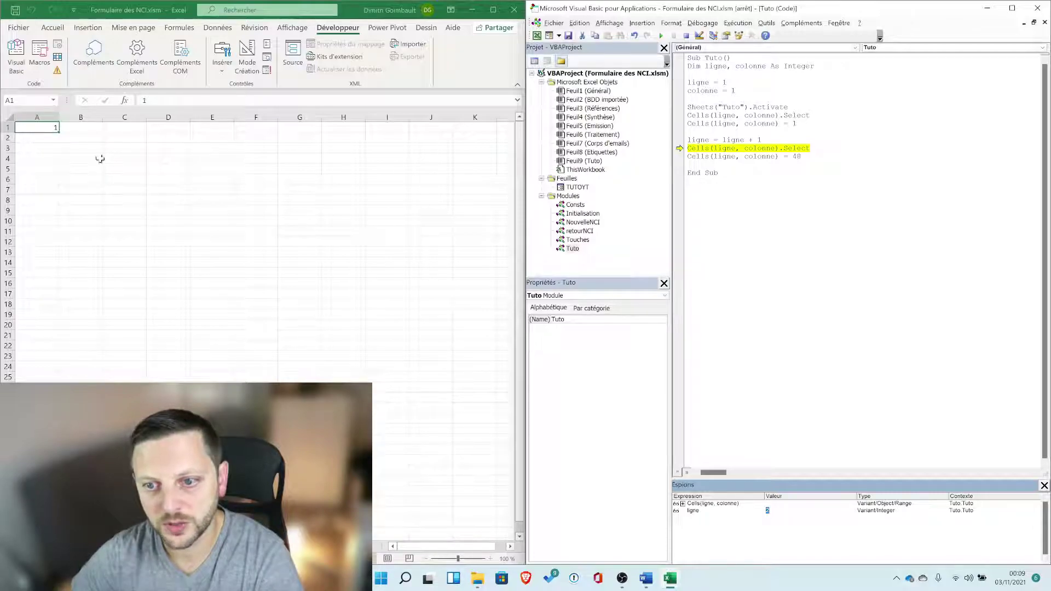
- Step three more lines to select A2, write 48 and reach End Sub
key(F8)
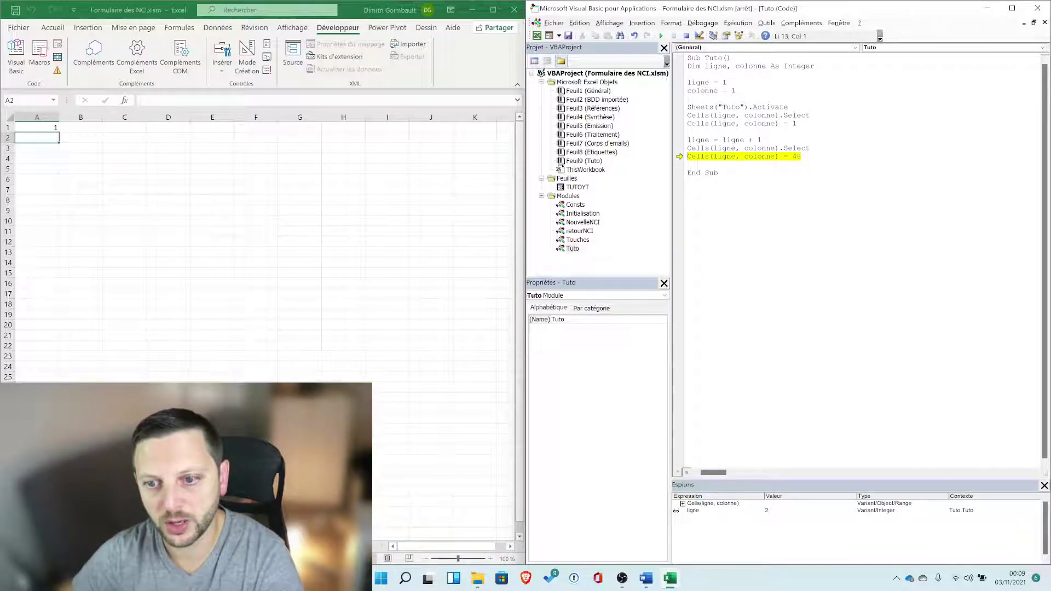
key(F8)
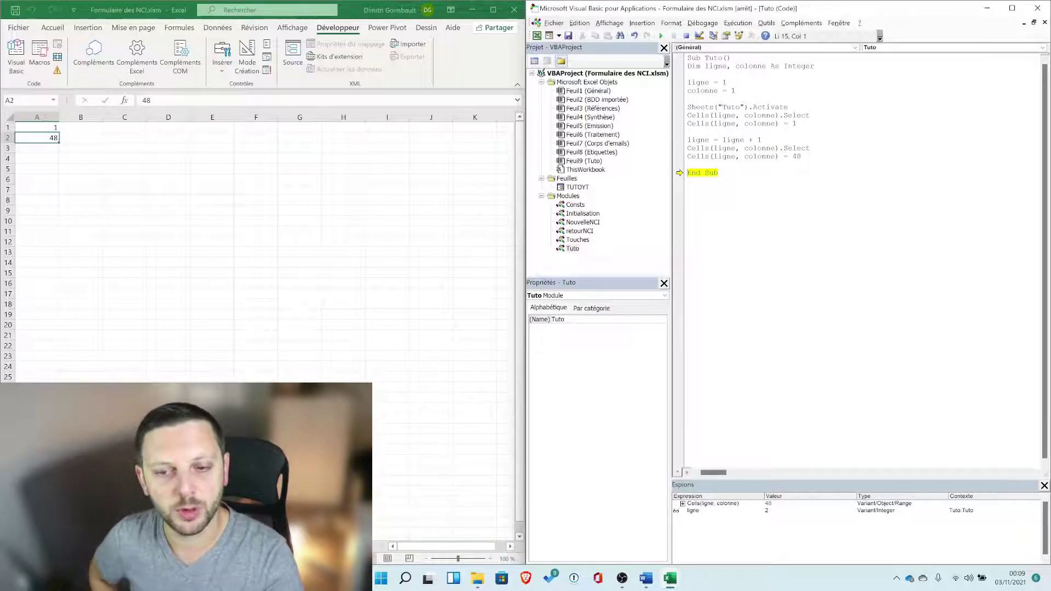
key(F8)
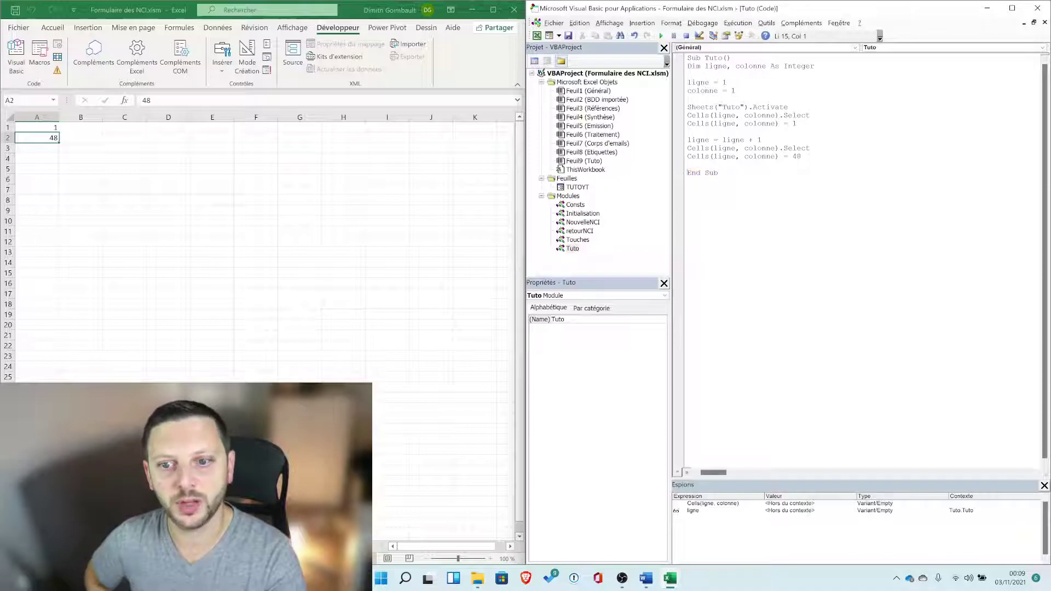